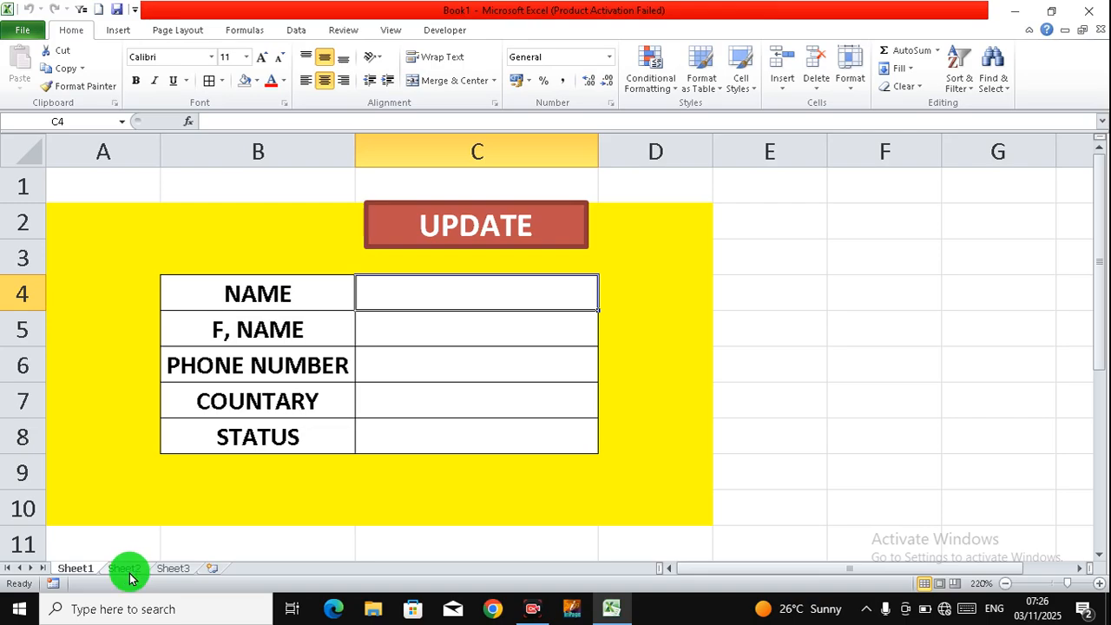
# Step: Enter the name, father's name and phone number into the form's first three fields
pyautogui.click(125, 571)
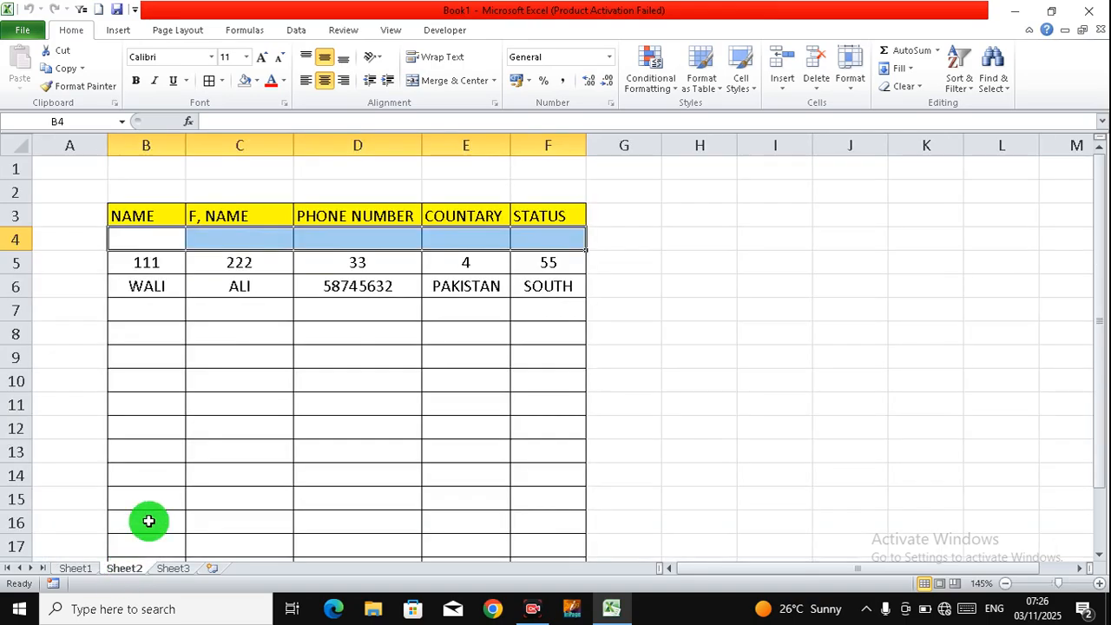
pyautogui.click(76, 570)
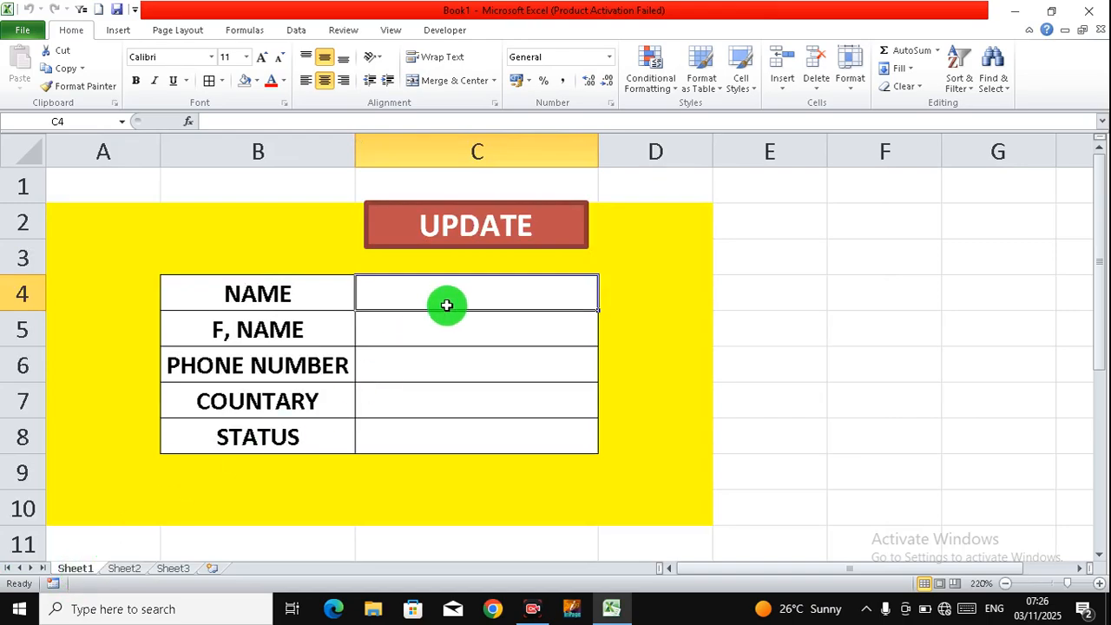
pyautogui.write('SHAHZAD')
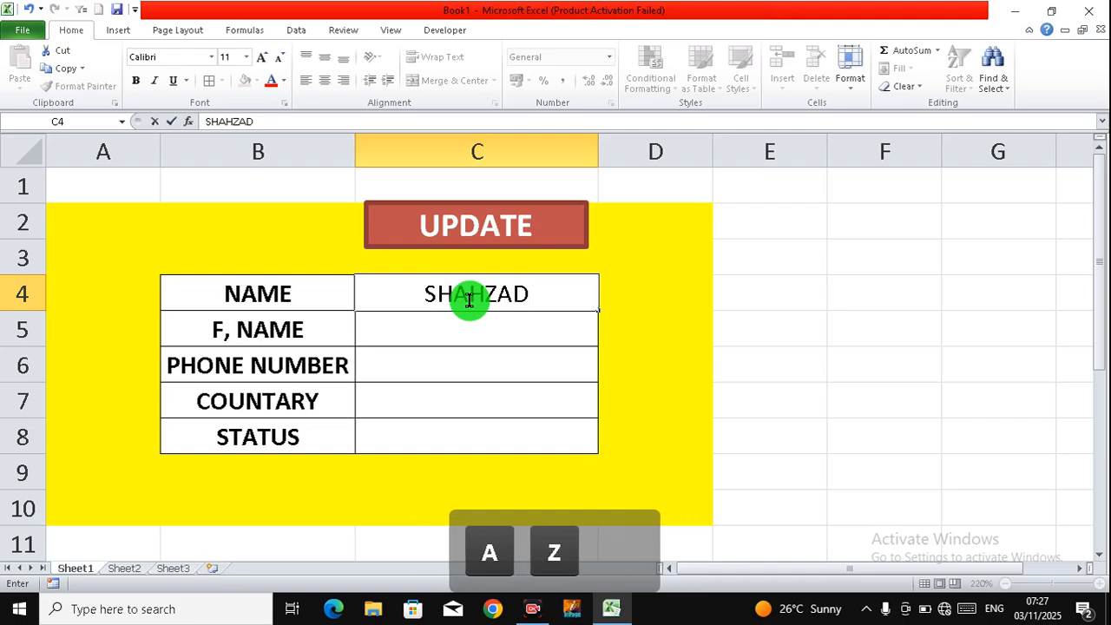
pyautogui.press('BackSpace')
pyautogui.press('BackSpace')
pyautogui.press('BackSpace')
pyautogui.press('BackSpace')
pyautogui.press('BackSpace')
pyautogui.press('BackSpace')
pyautogui.press('BackSpace')
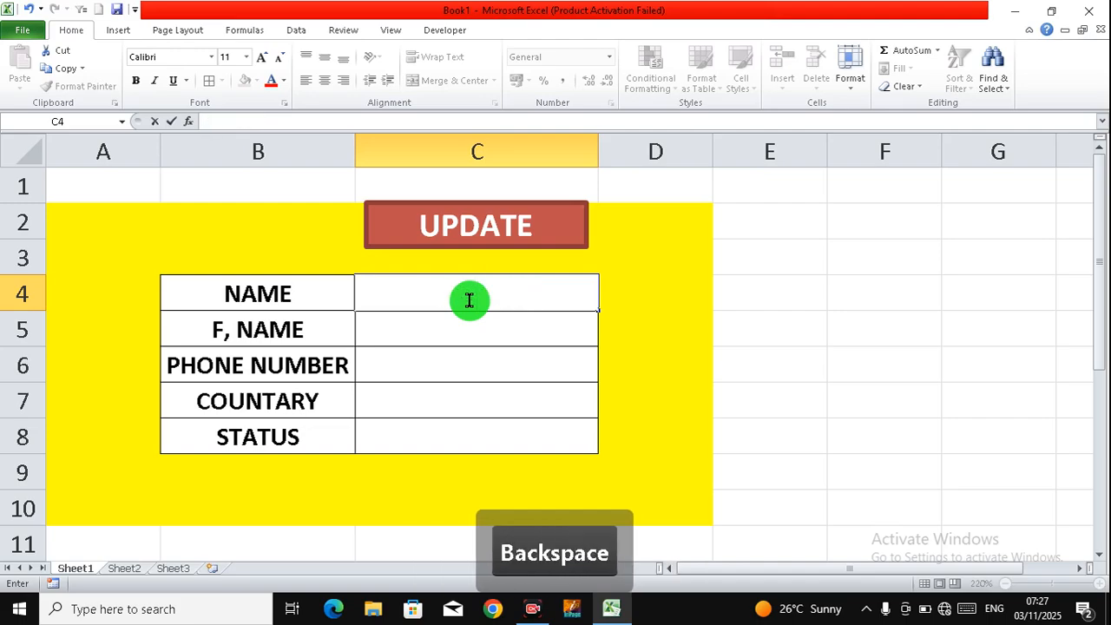
pyautogui.write('IQBAL')
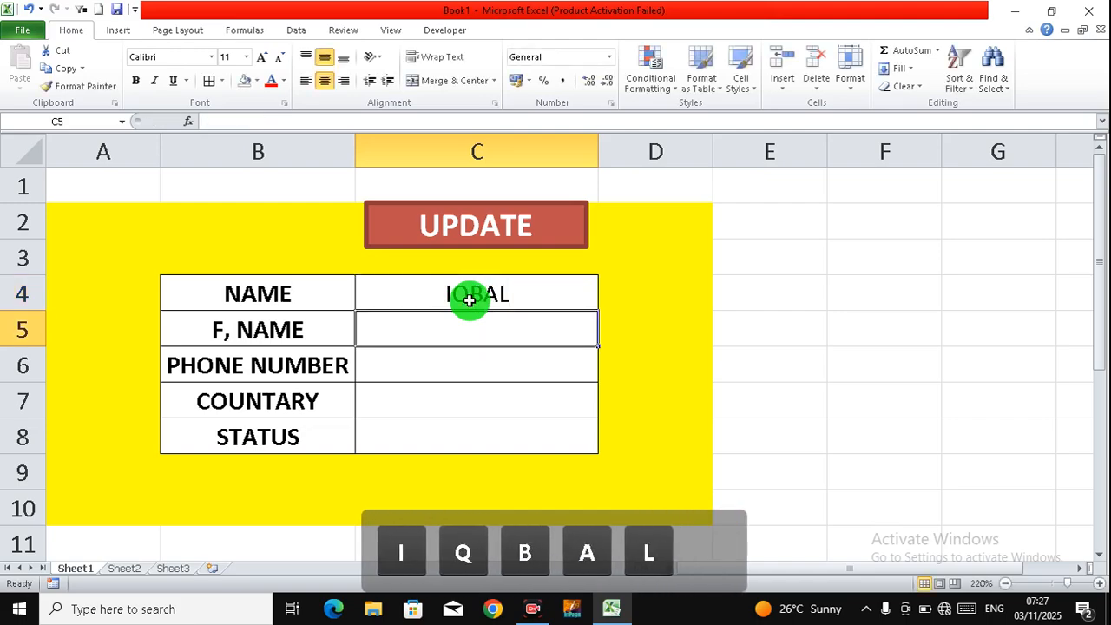
pyautogui.press('Return')
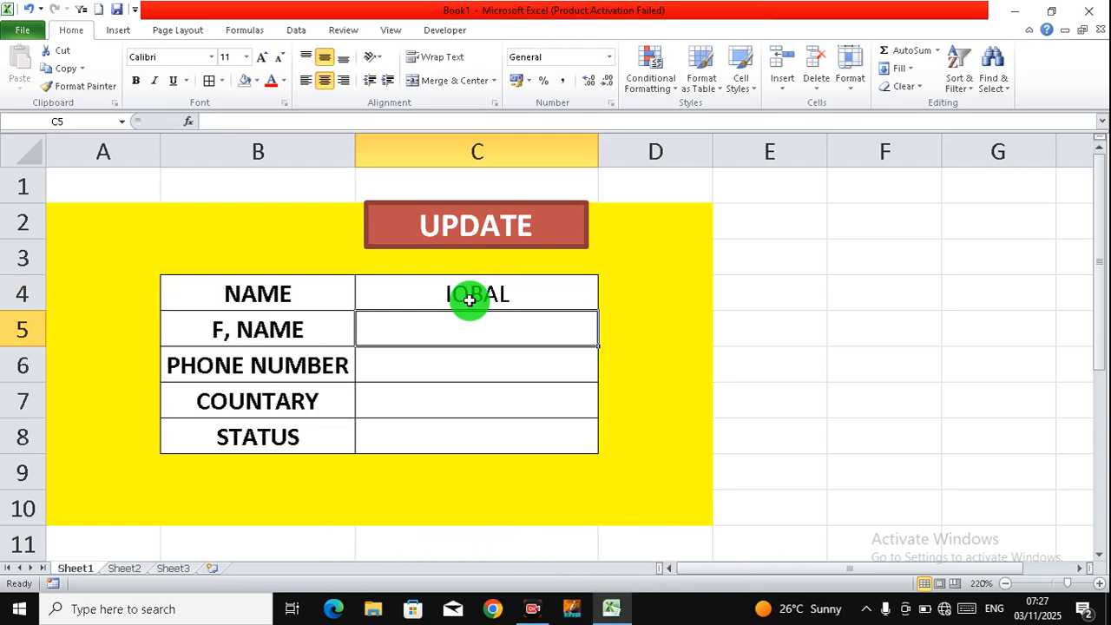
pyautogui.write('KHAN')
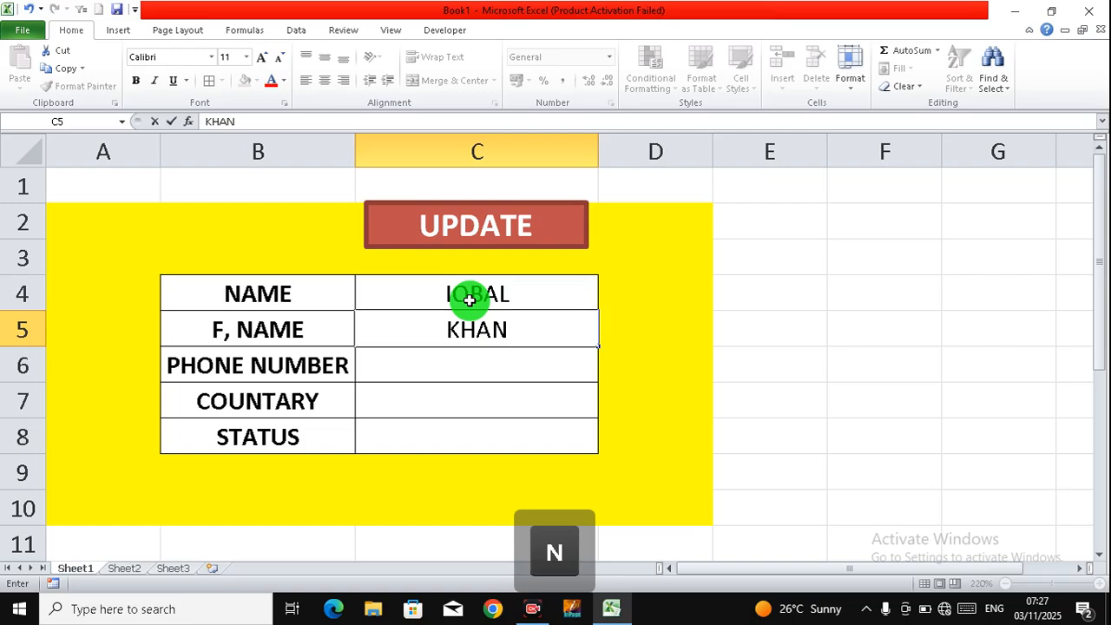
pyautogui.press('Return')
pyautogui.write('47845544')
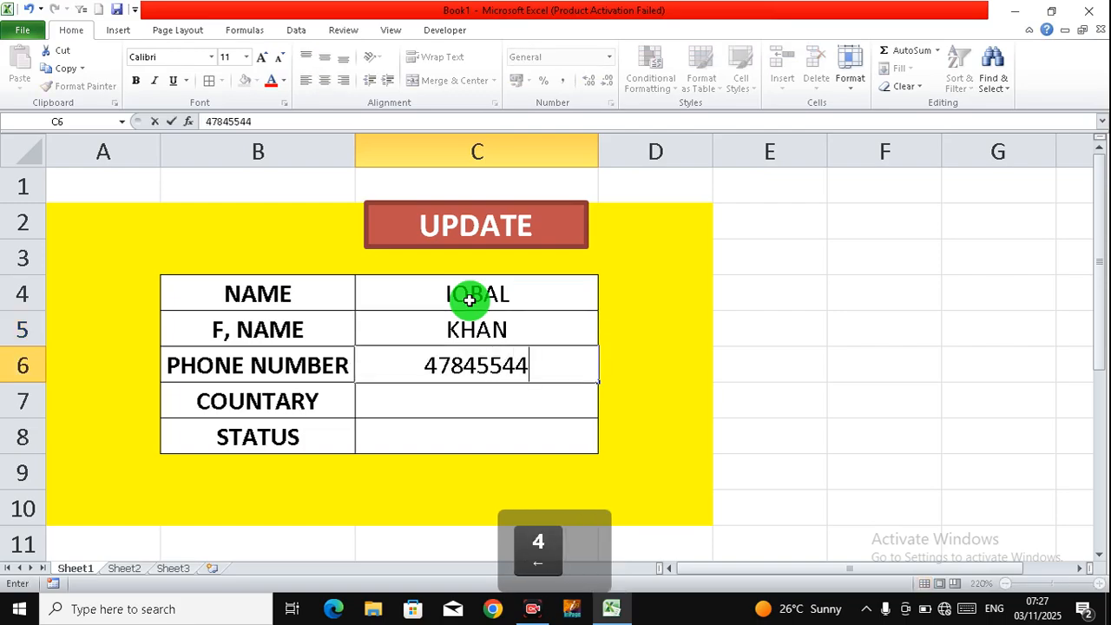
pyautogui.press('Return')
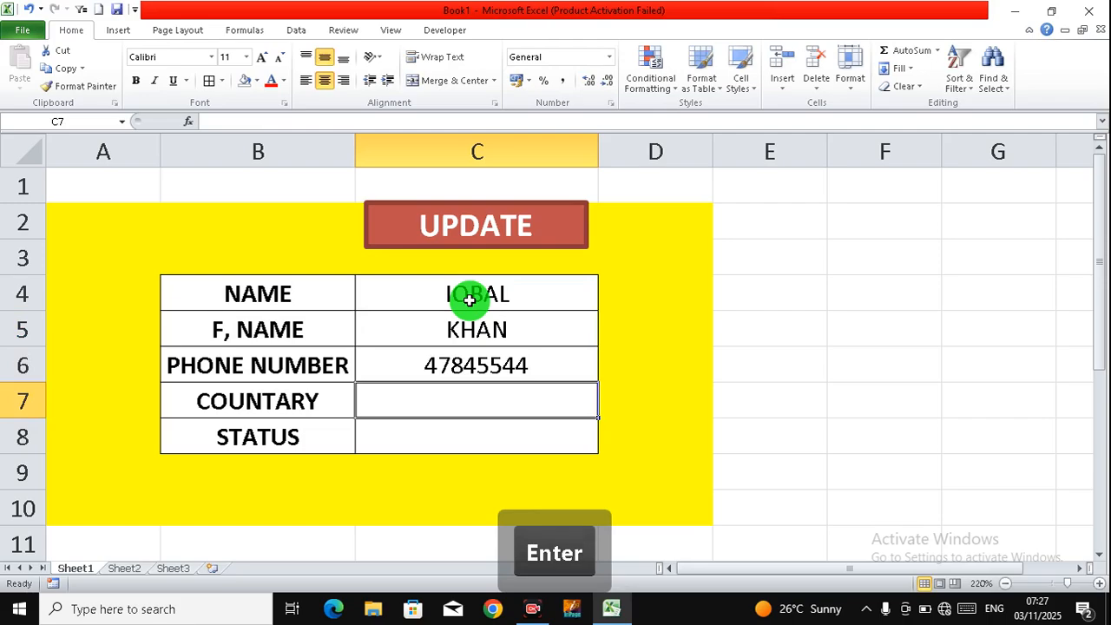
# Step: Enter INDIA as country and NORTH as status, then submit the record with UPDATE
pyautogui.write('PAK')
pyautogui.press('BackSpace')
pyautogui.press('BackSpace')
pyautogui.press('BackSpace')
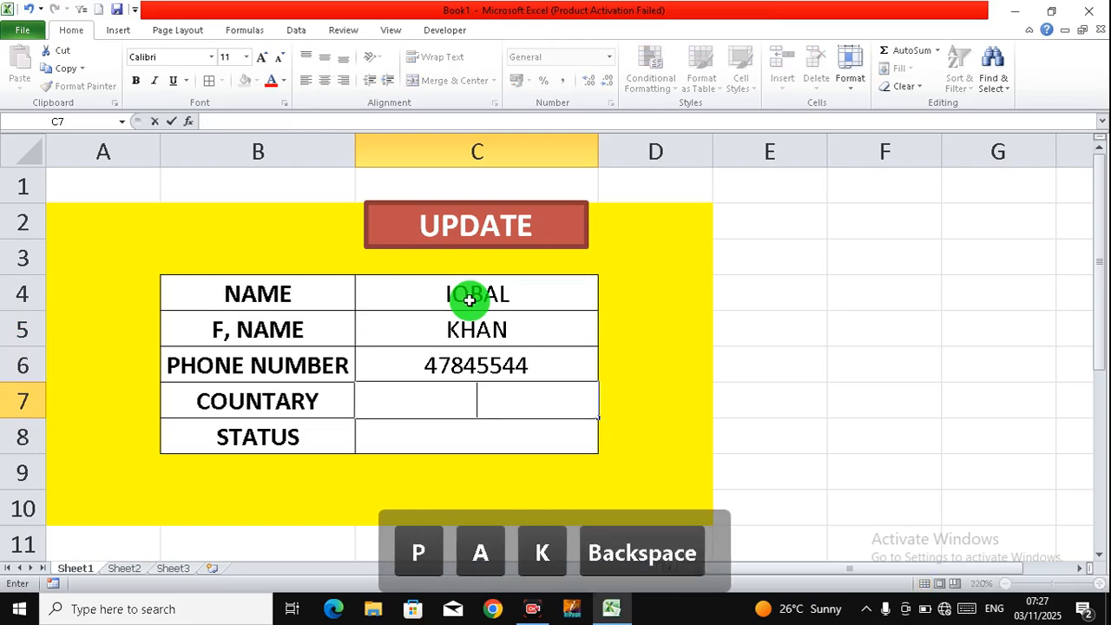
pyautogui.write('I')
pyautogui.press('BackSpace')
pyautogui.press('BackSpace')
pyautogui.write('INDIA')
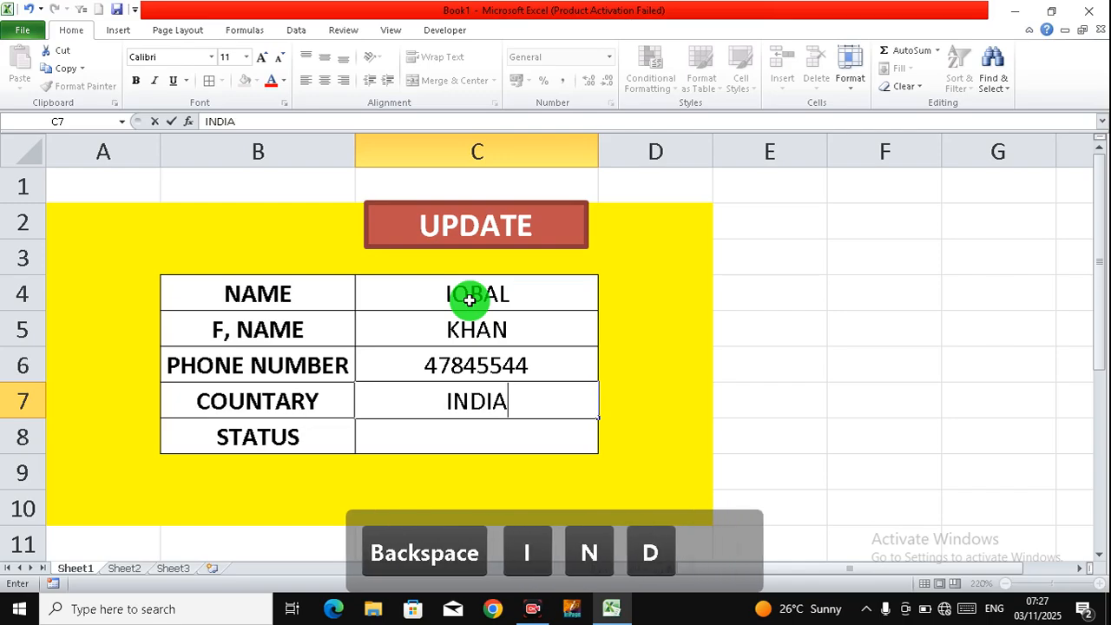
pyautogui.press('Return')
pyautogui.write('NOR')
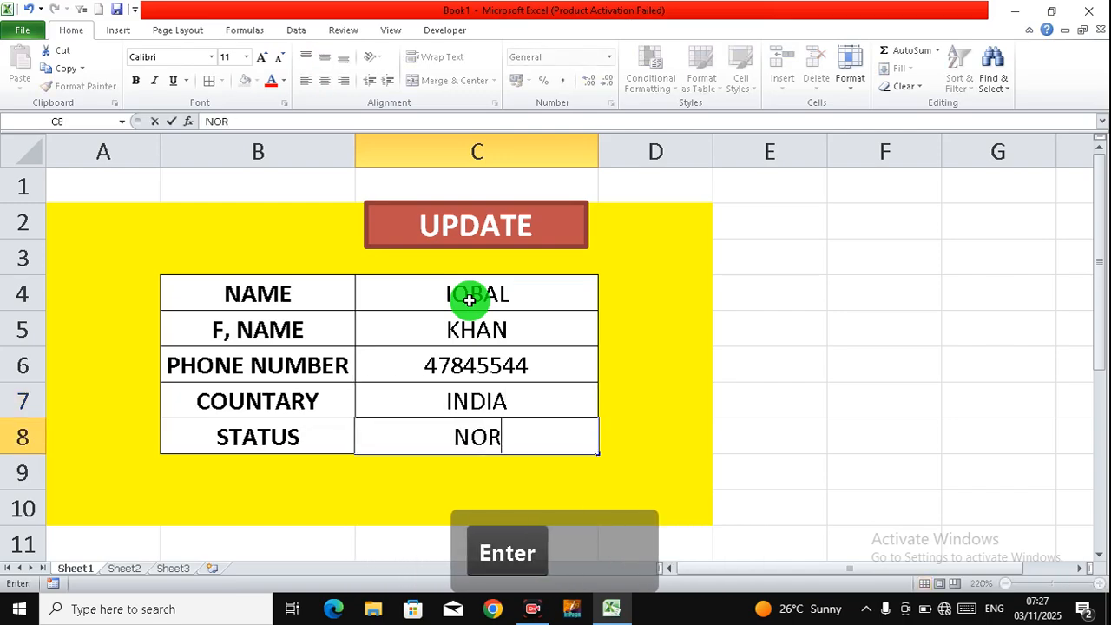
pyautogui.write('TH')
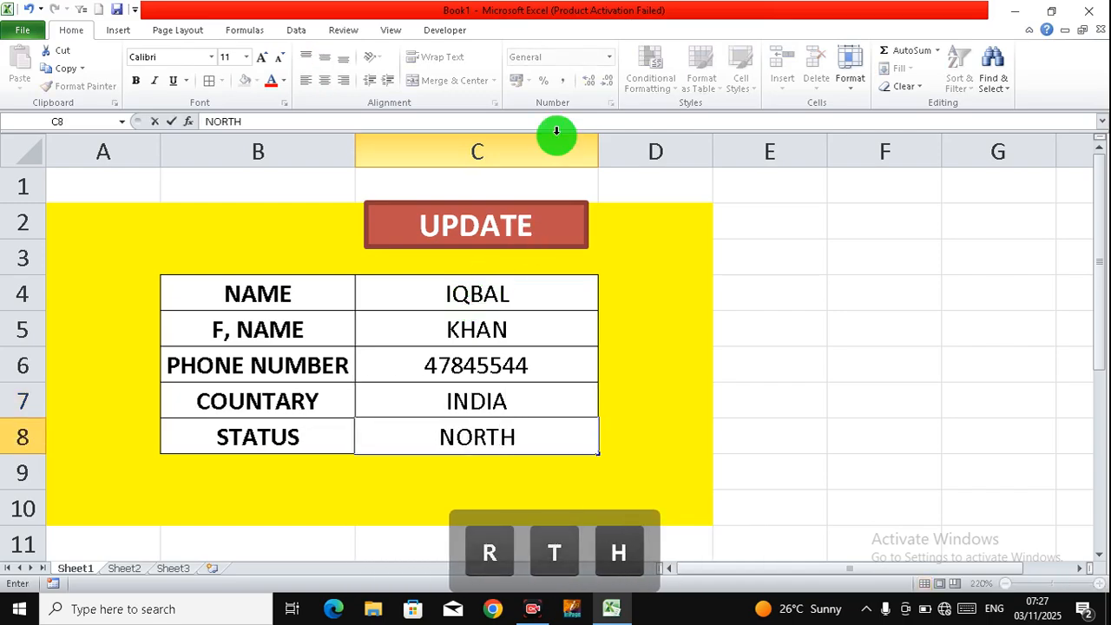
pyautogui.click(464, 219)
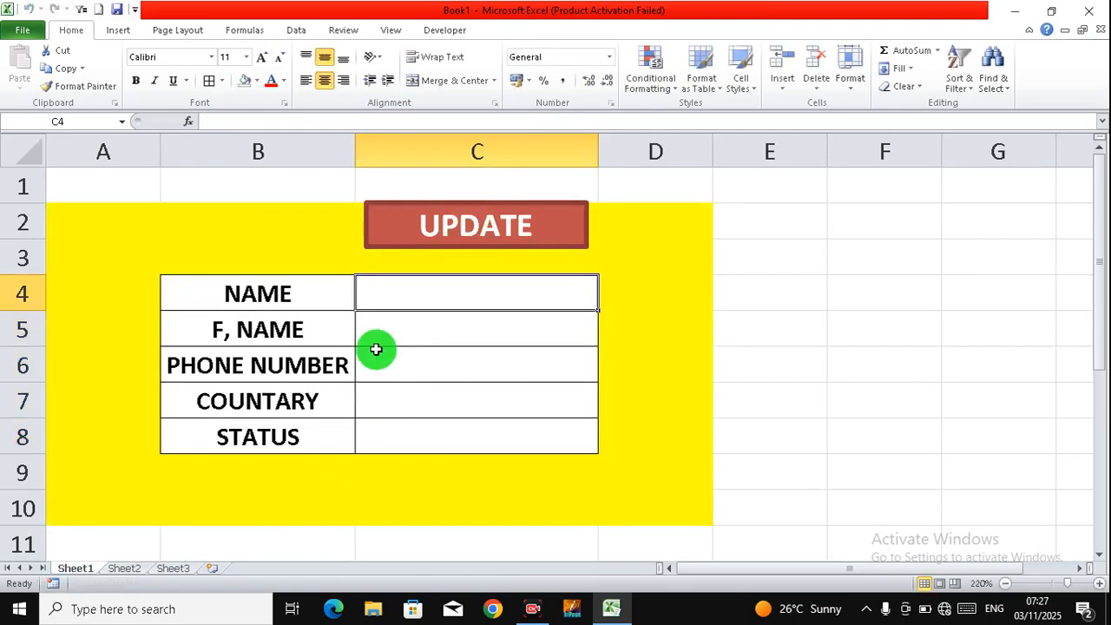
# Step: Check the newly inserted record and its INDIA value on Sheet2
pyautogui.click(132, 574)
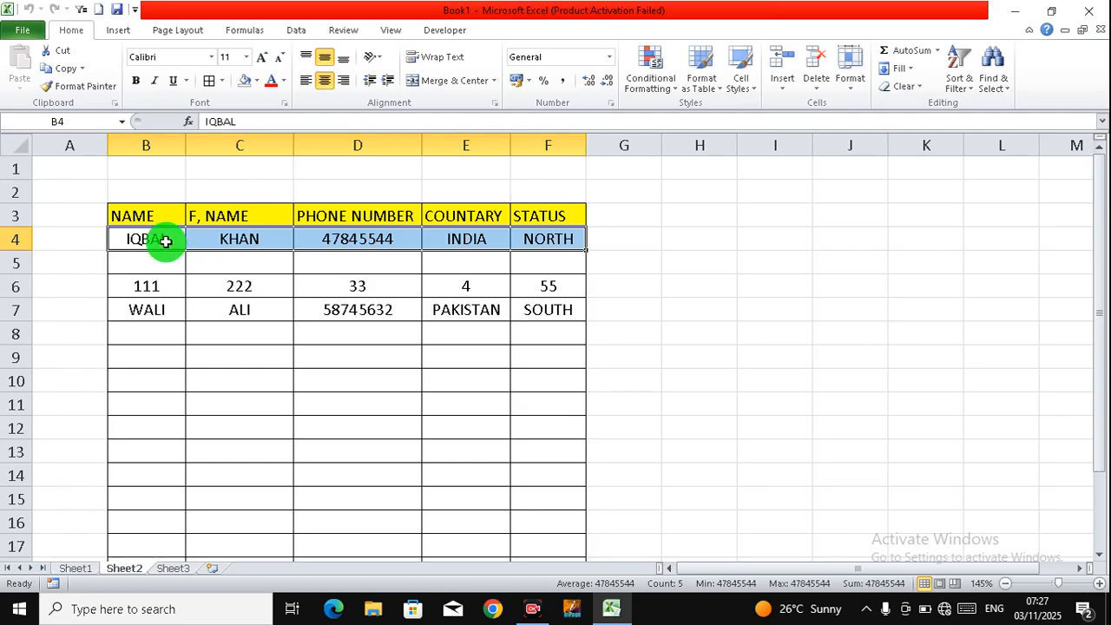
pyautogui.click(431, 241)
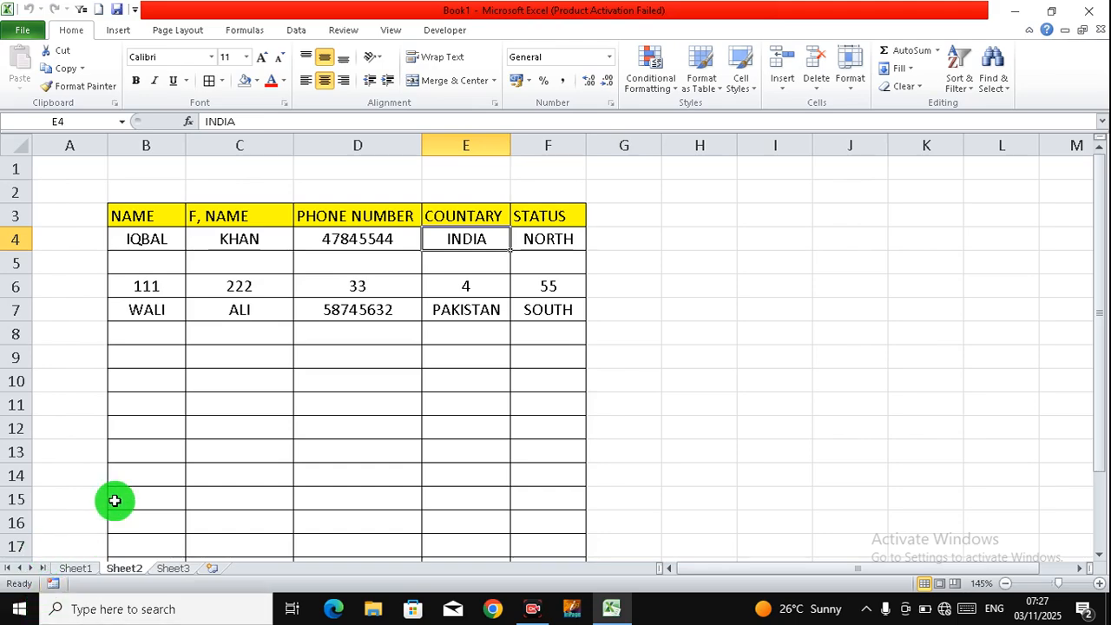
pyautogui.click(252, 421)
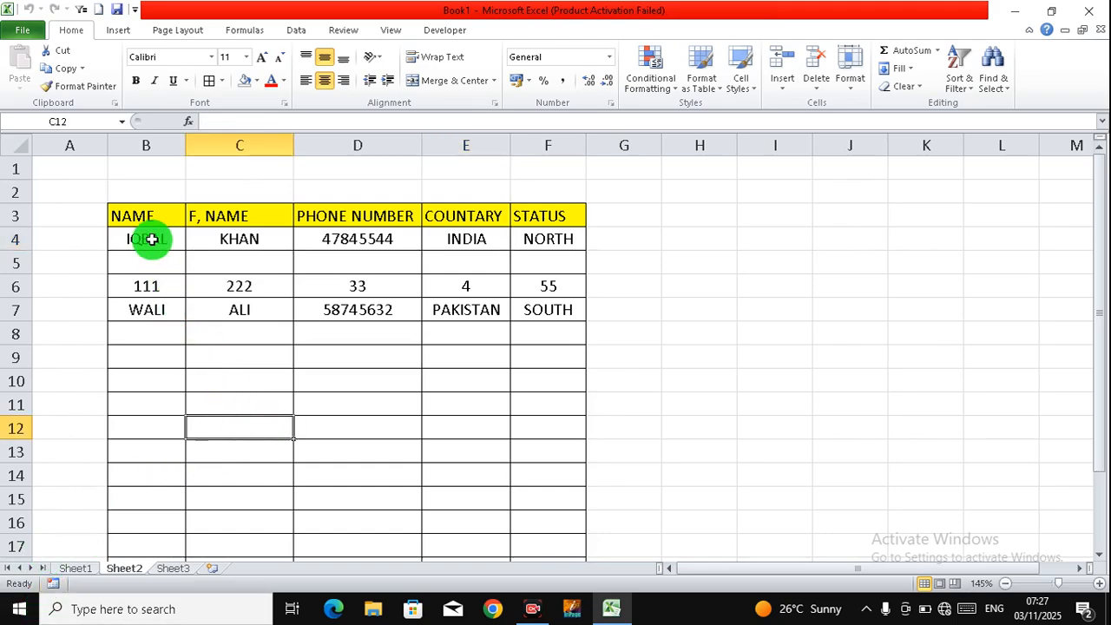
# Step: Clear the table rows B4:F7 and return to the Sheet1 form
pyautogui.moveTo(151, 238); pyautogui.dragTo(566, 311)
pyautogui.press('Delete')
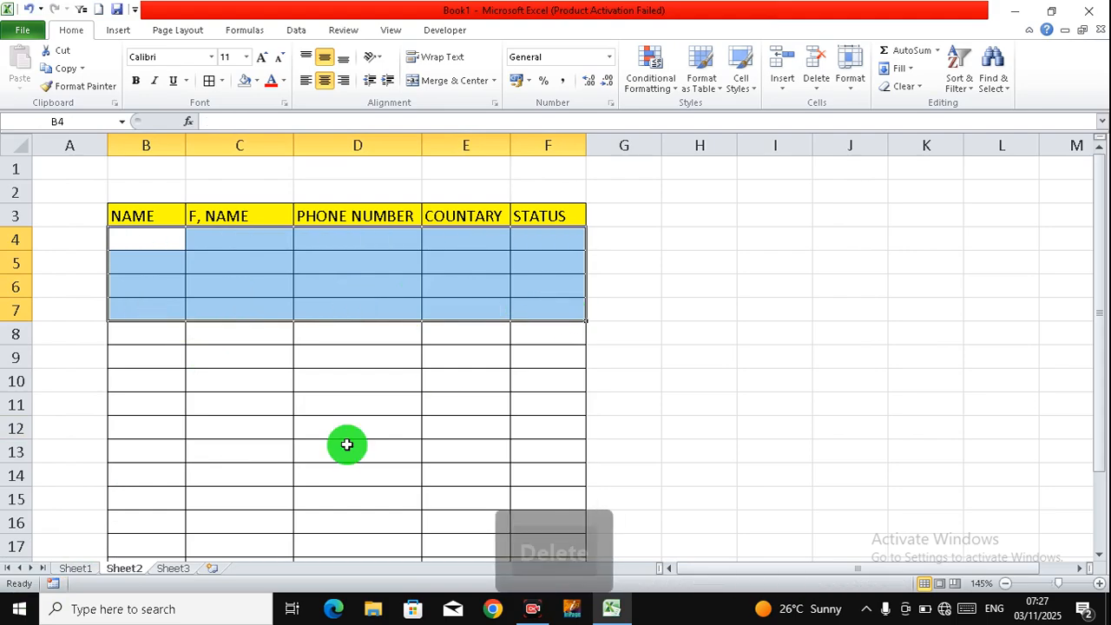
pyautogui.click(86, 569)
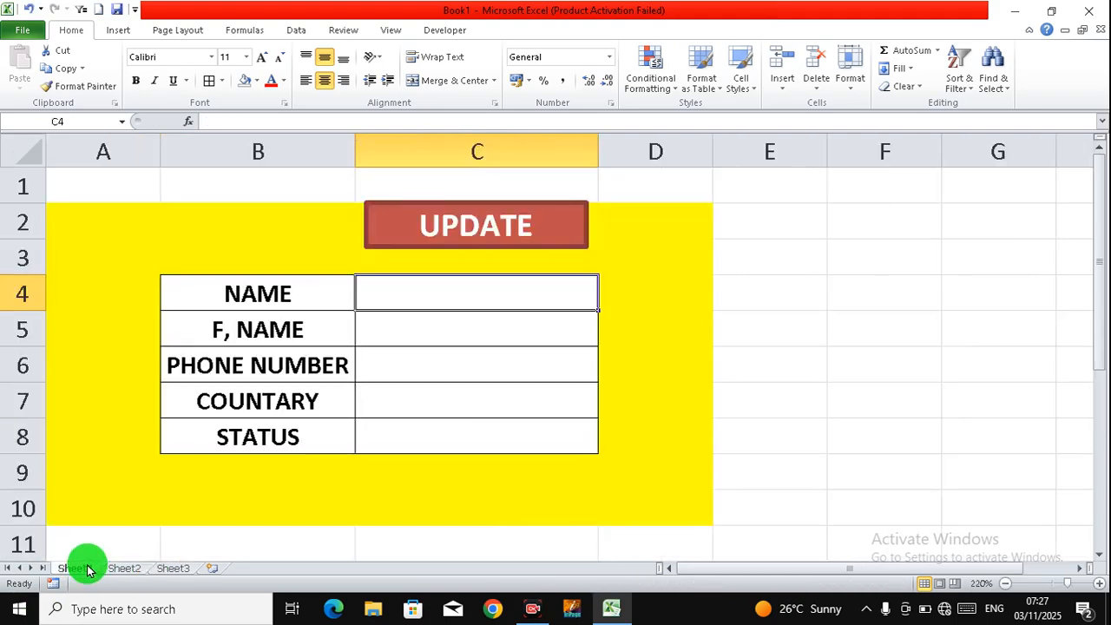
# Step: Delete the DATA macro through View > Macros > View Macros, confirming the deletion
pyautogui.moveTo(434, 298); pyautogui.dragTo(440, 388)
pyautogui.click(442, 366)
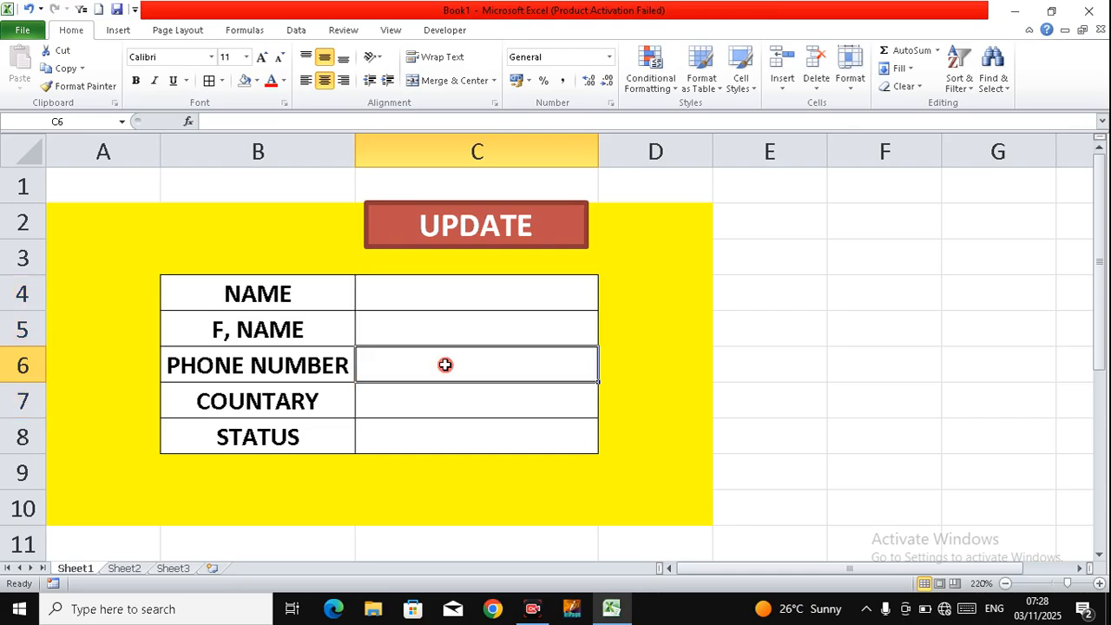
pyautogui.click(392, 35)
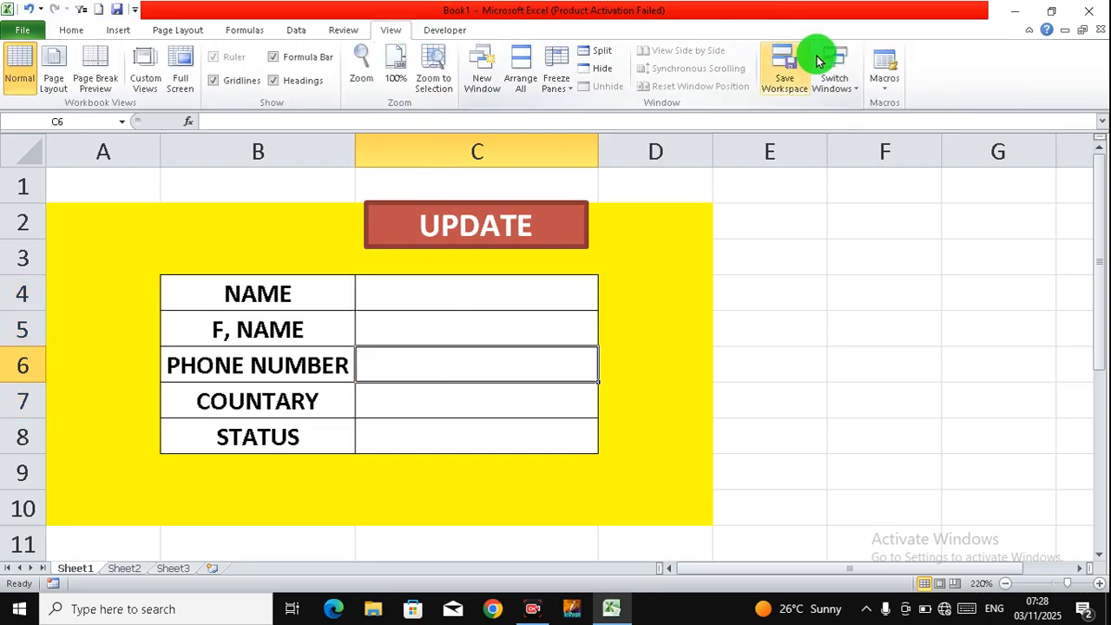
pyautogui.click(882, 84)
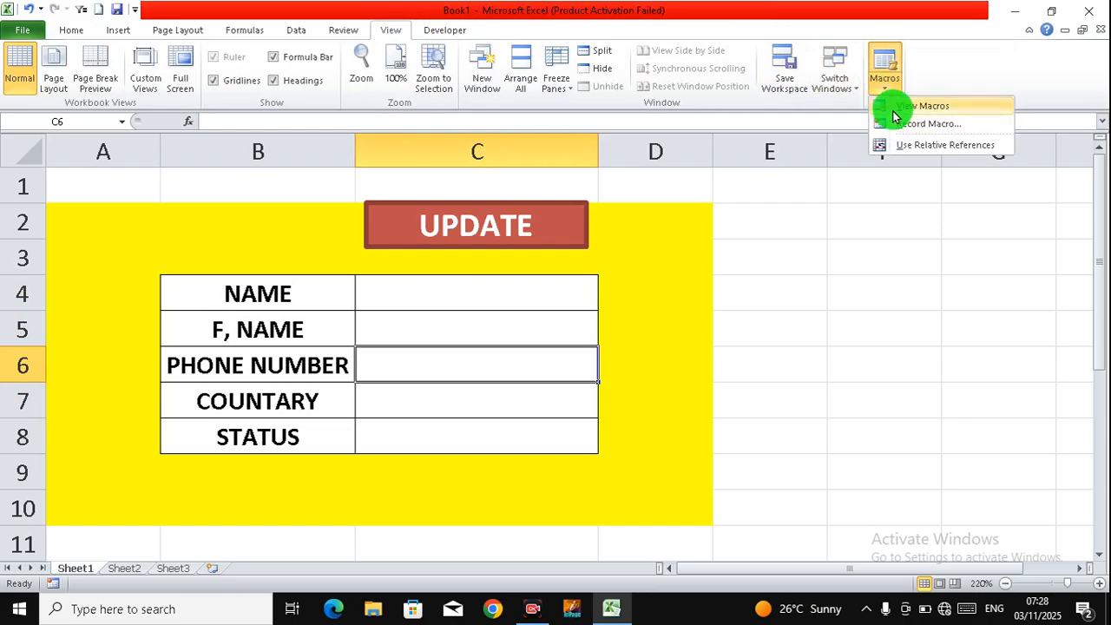
pyautogui.click(890, 106)
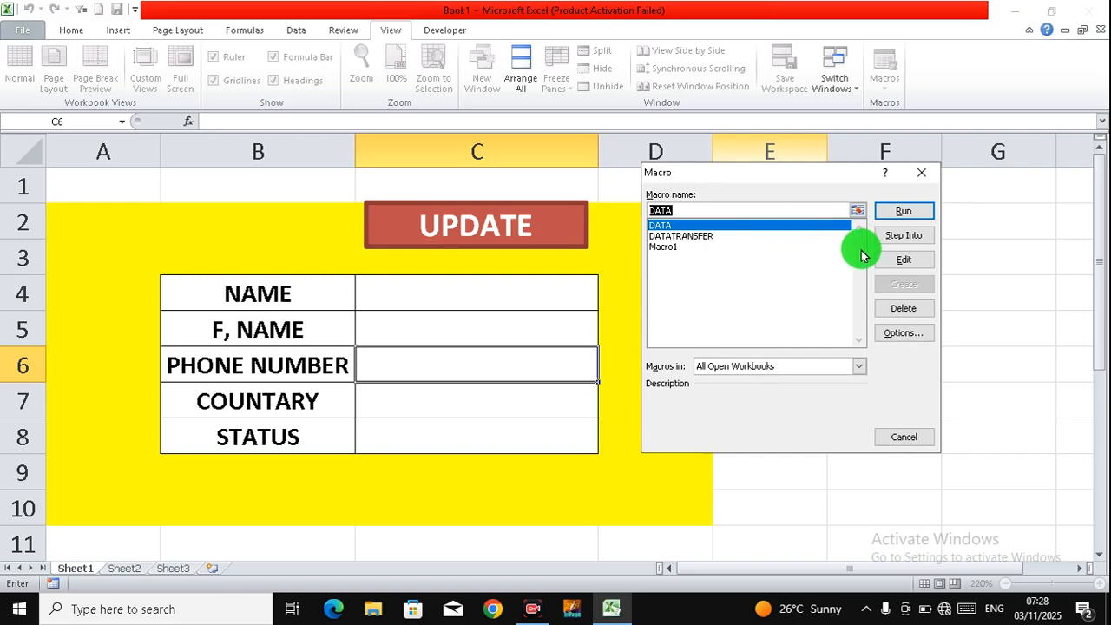
pyautogui.click(901, 309)
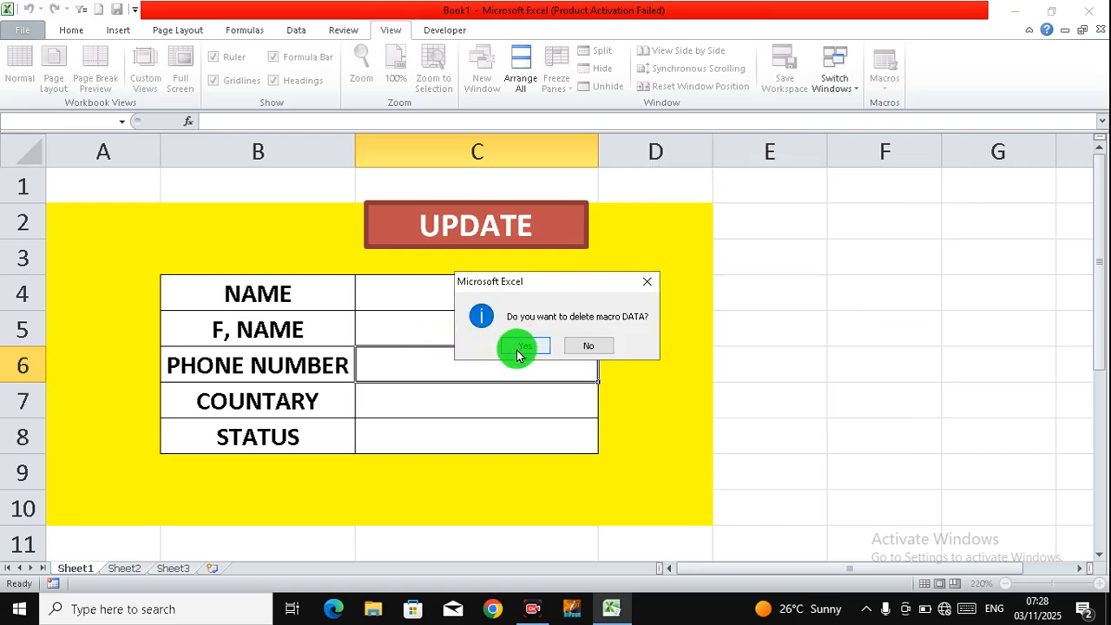
pyautogui.click(521, 346)
pyautogui.click(414, 315)
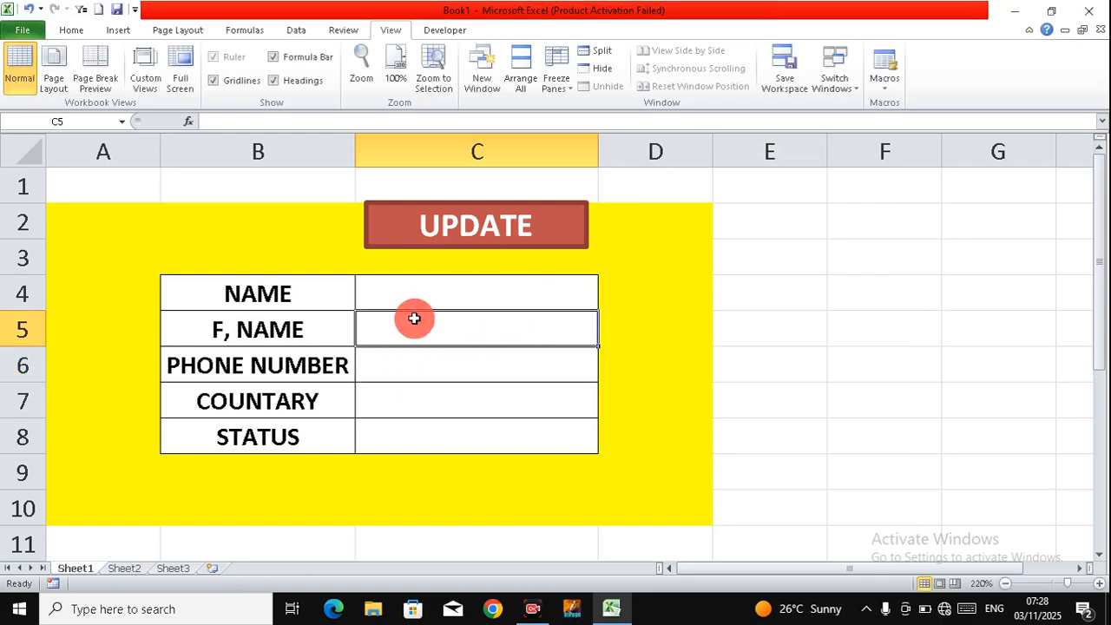
pyautogui.click(430, 289)
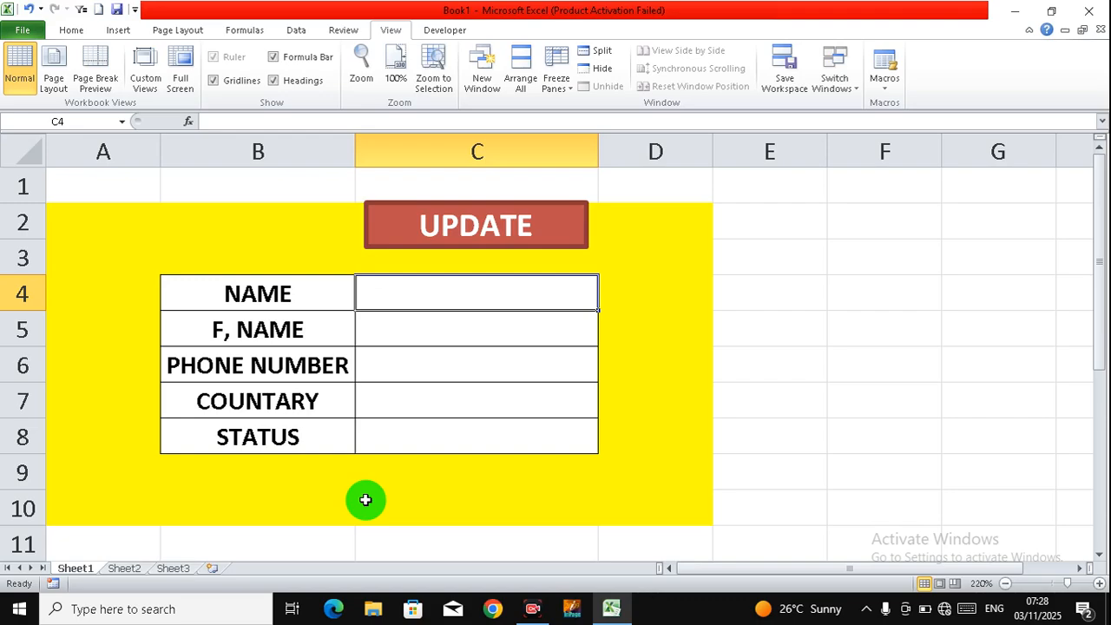
# Step: Enter a name, father's name, phone number, PAKISTAN and SOUTH into the form fields
pyautogui.write('ALI')
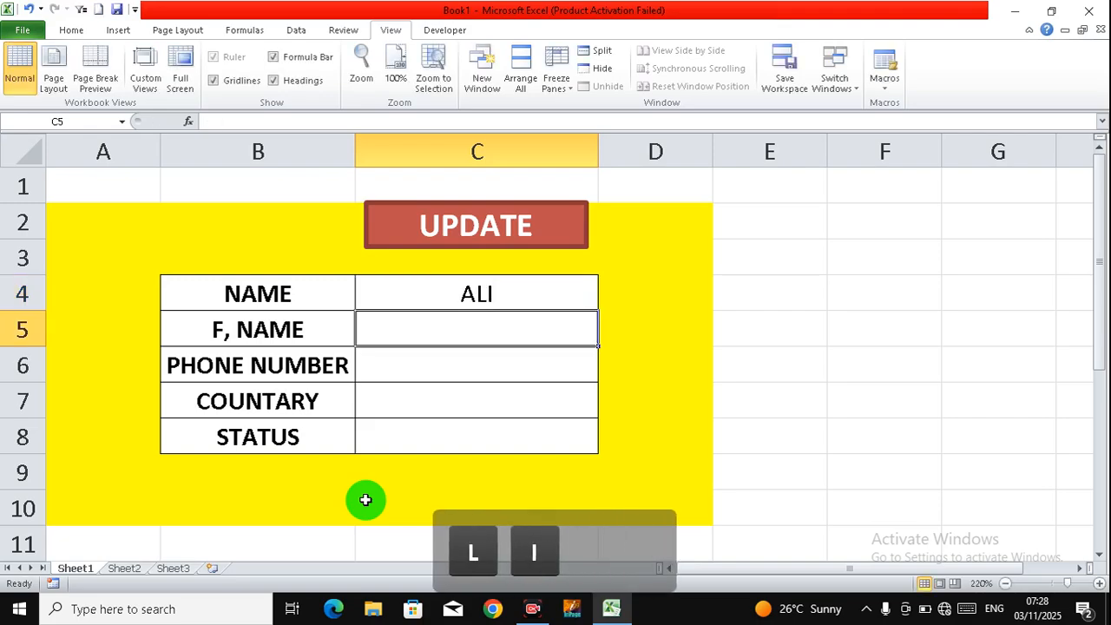
pyautogui.press('Return')
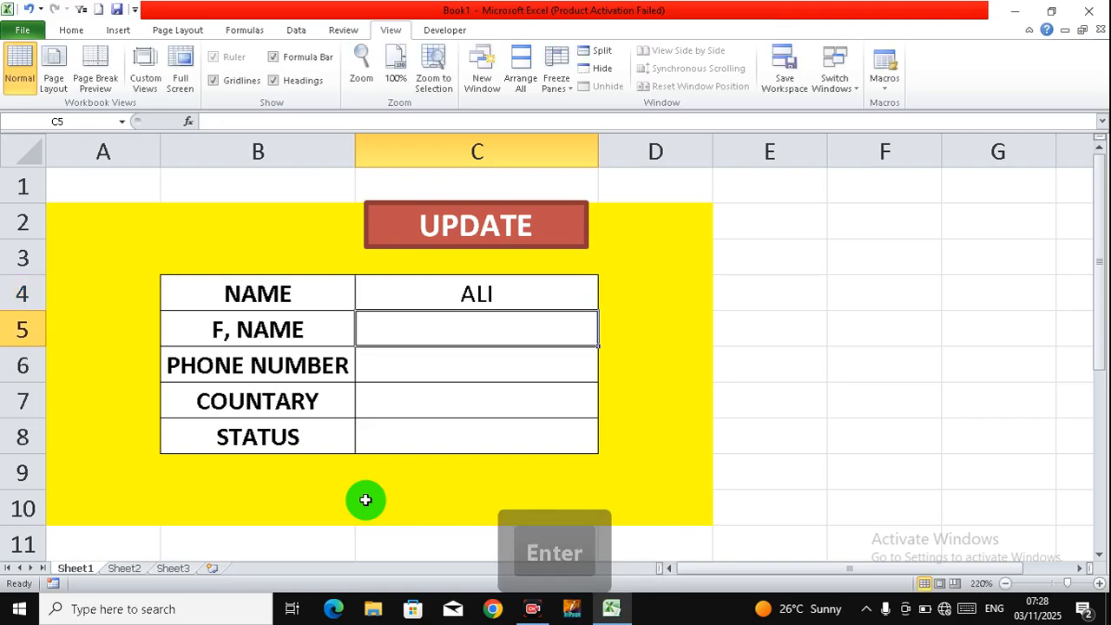
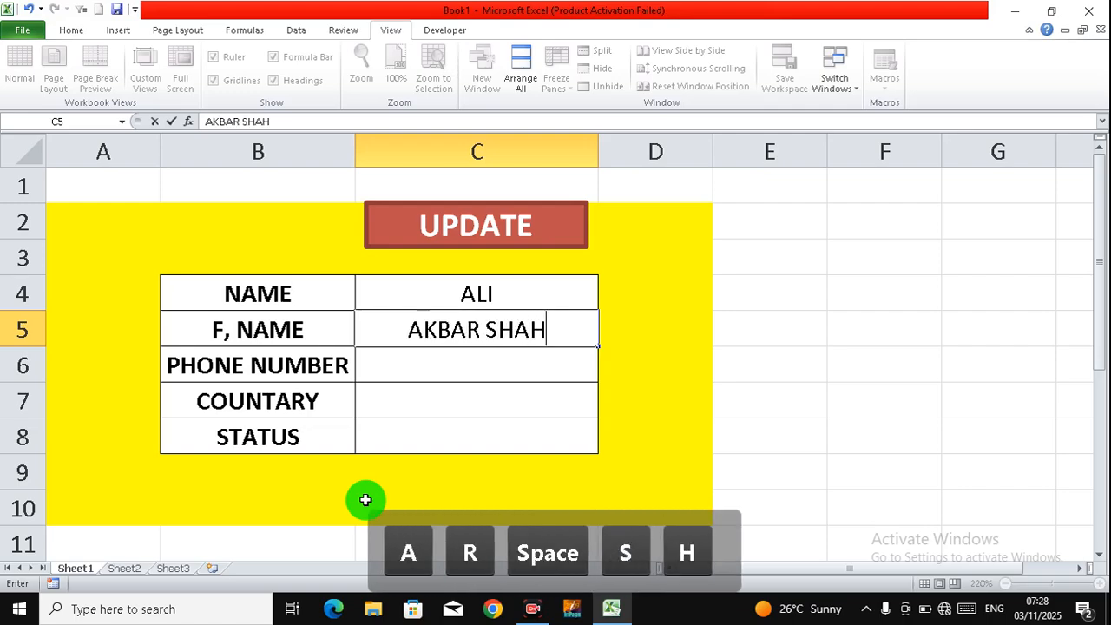
pyautogui.press('Return')
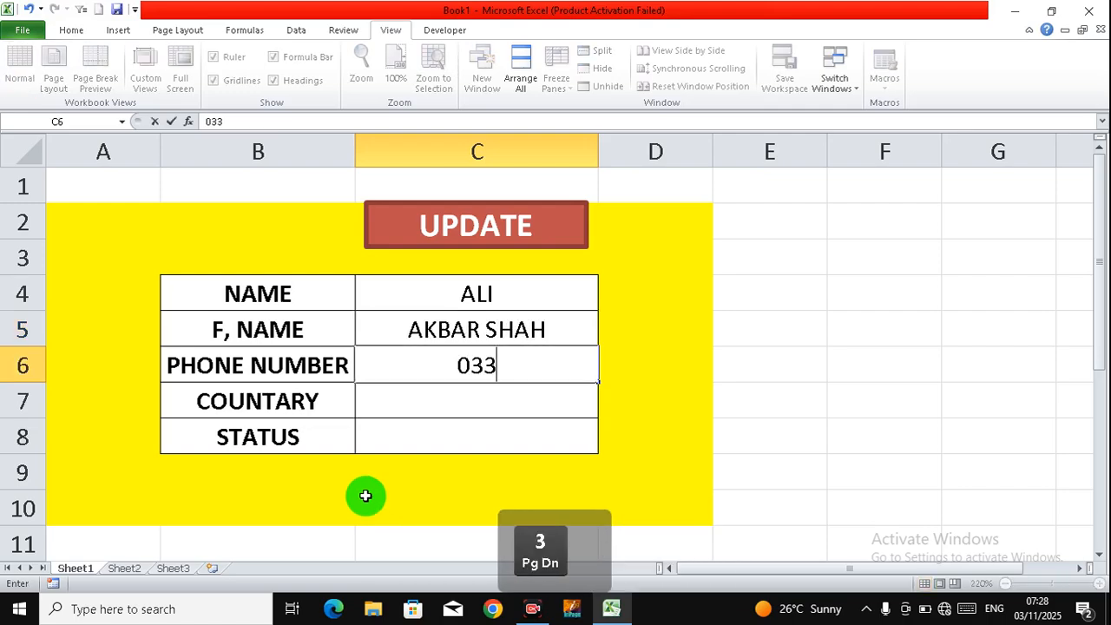
pyautogui.press('Down')
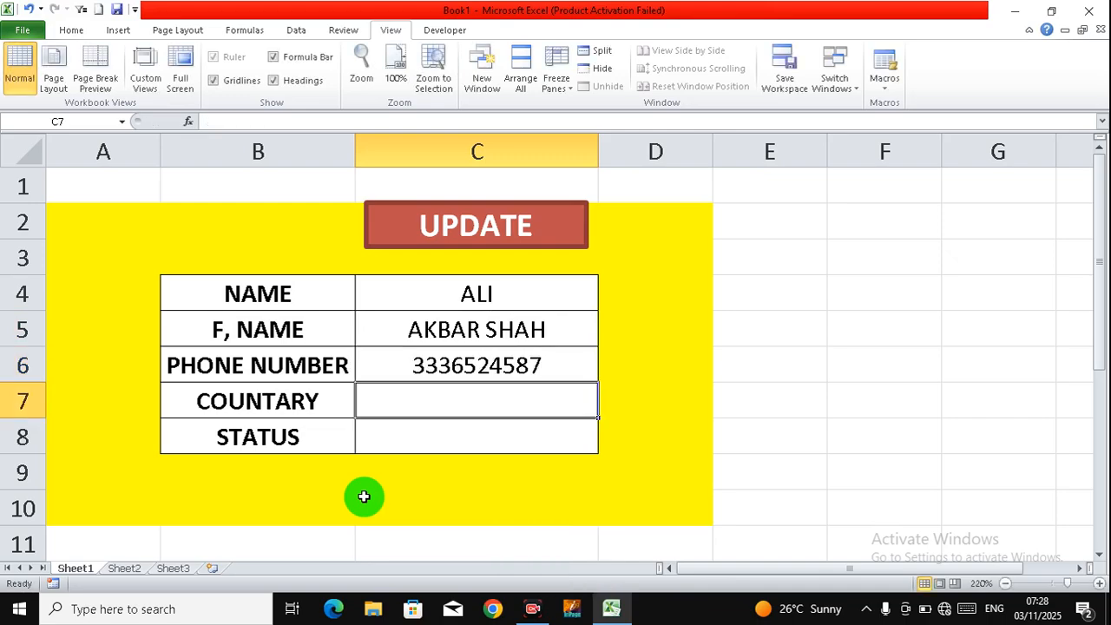
pyautogui.write('PAKISTAN')
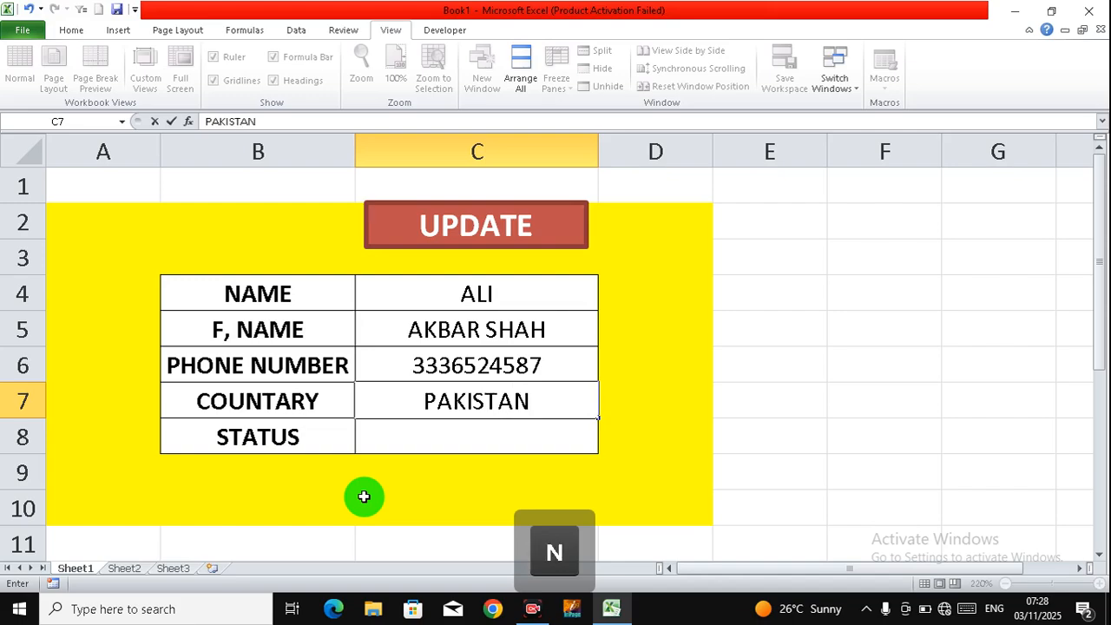
pyautogui.press('Down')
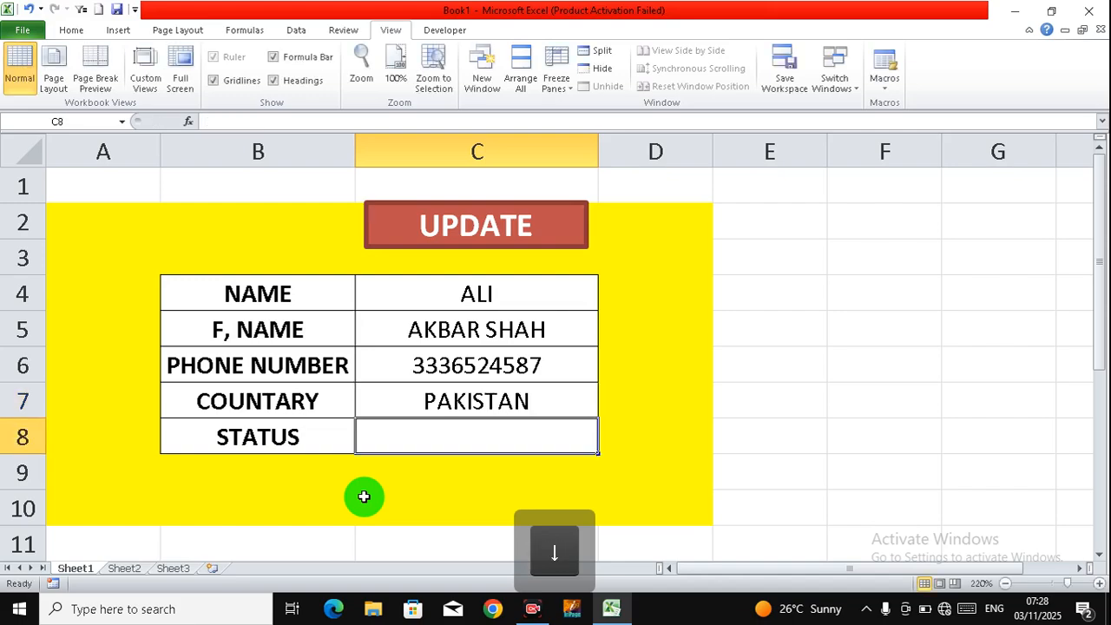
pyautogui.write('S')
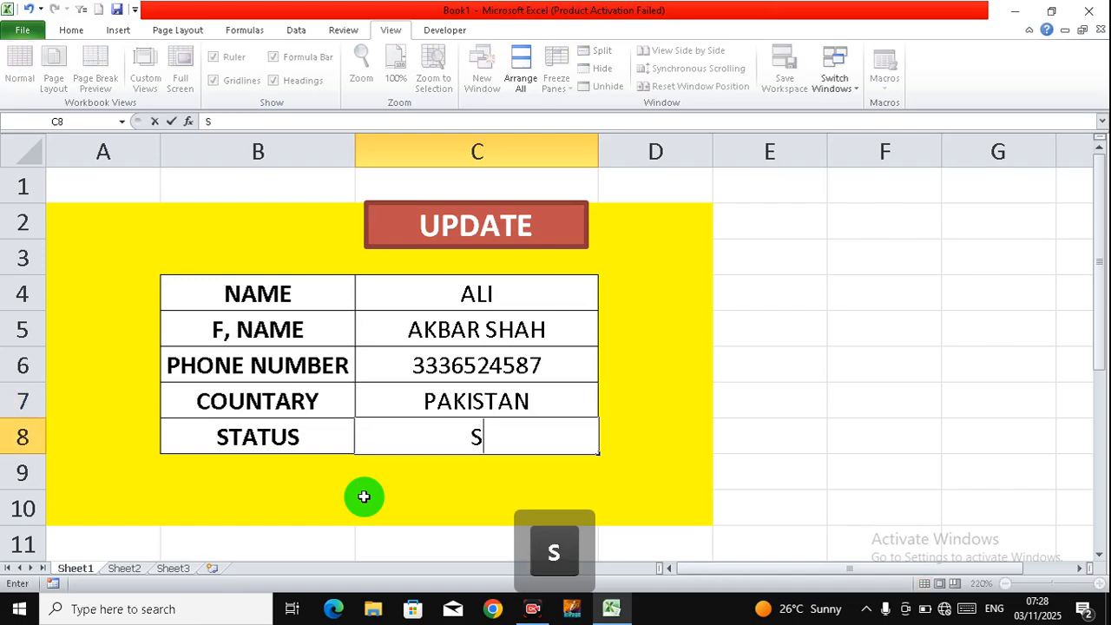
pyautogui.write('OUTH')
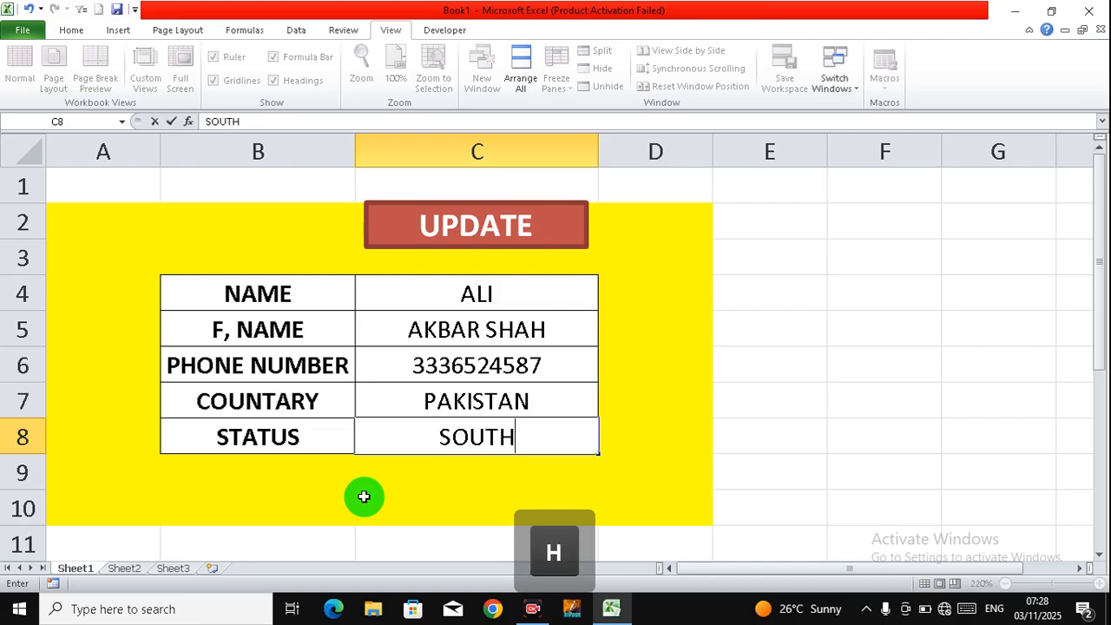
# Step: Commit SOUTH as the status, then open the Macros menu on the View tab
pyautogui.click(390, 473)
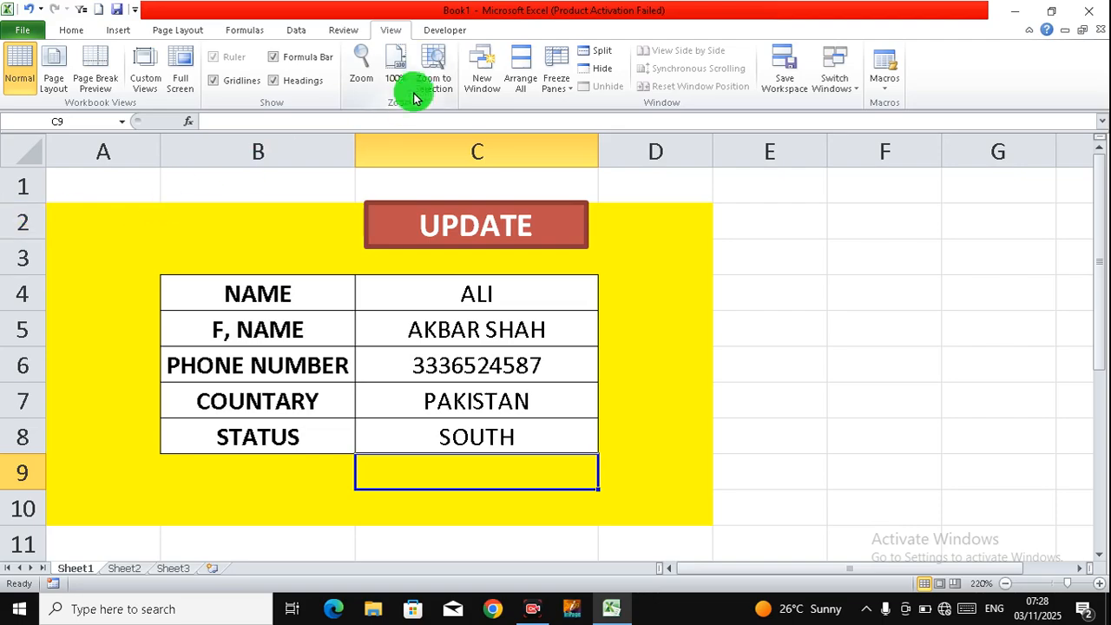
pyautogui.click(446, 31)
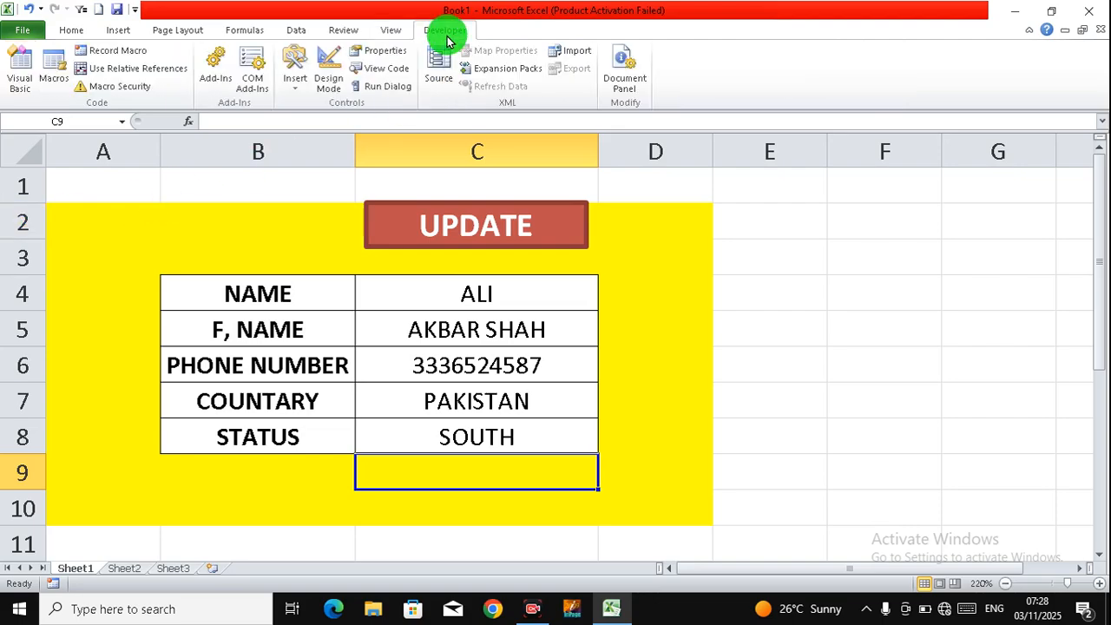
pyautogui.click(380, 32)
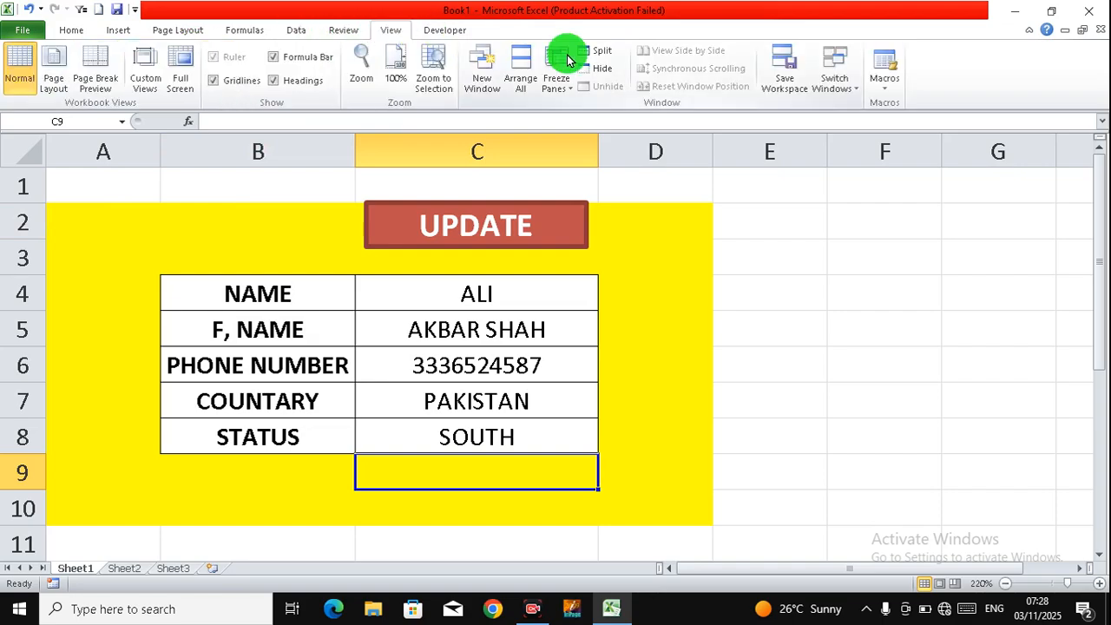
pyautogui.click(886, 96)
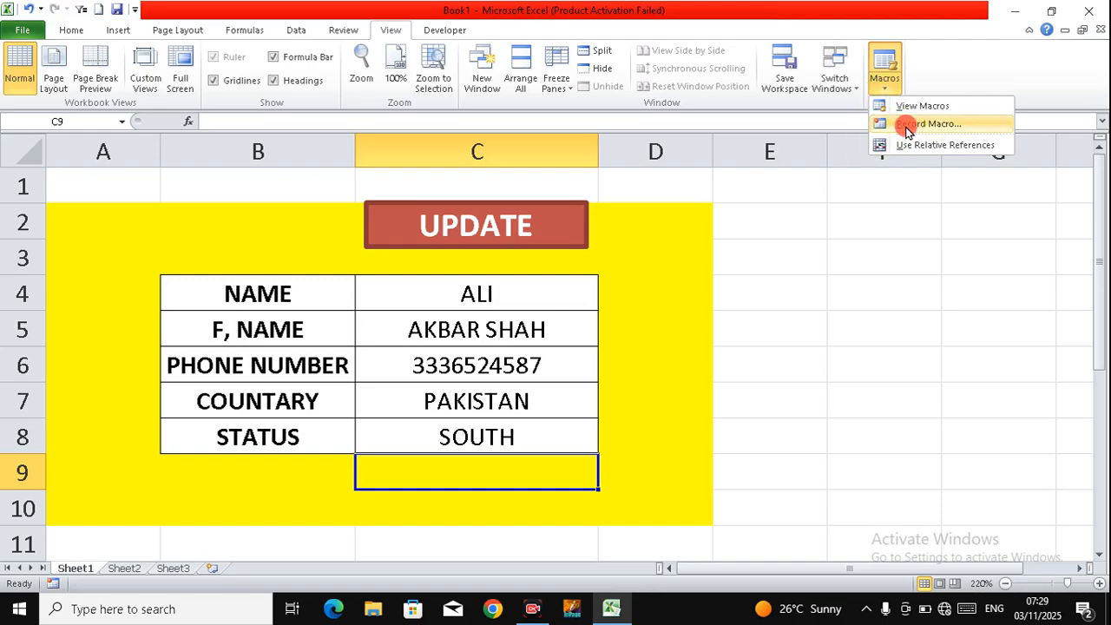
# Step: Begin a Record Macro session with the macro named DATA2025
pyautogui.click(907, 126)
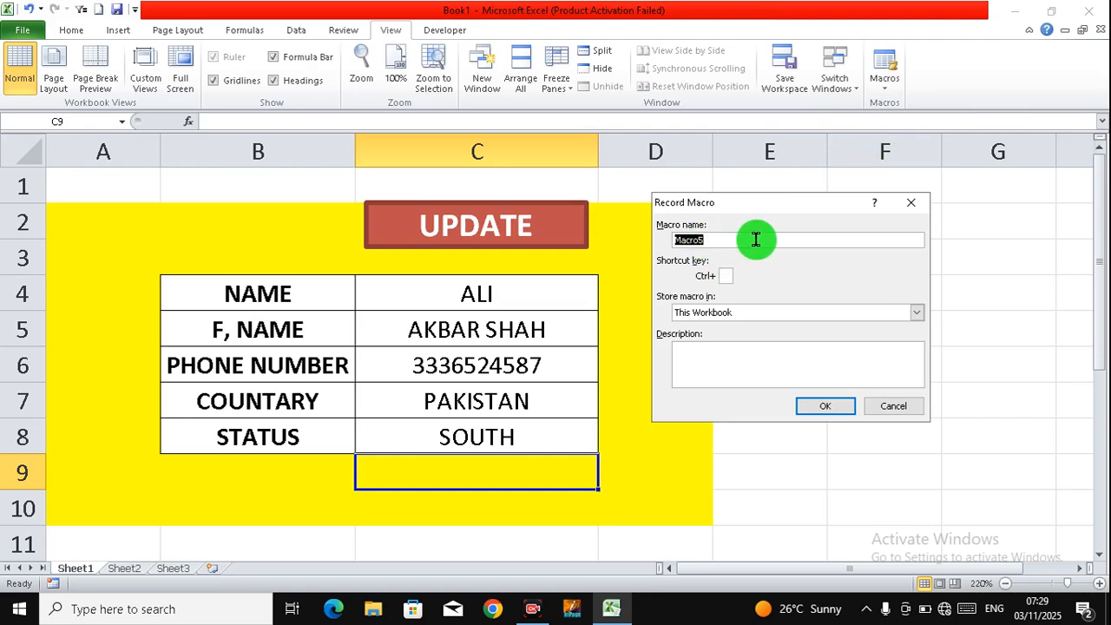
pyautogui.write('DATA')
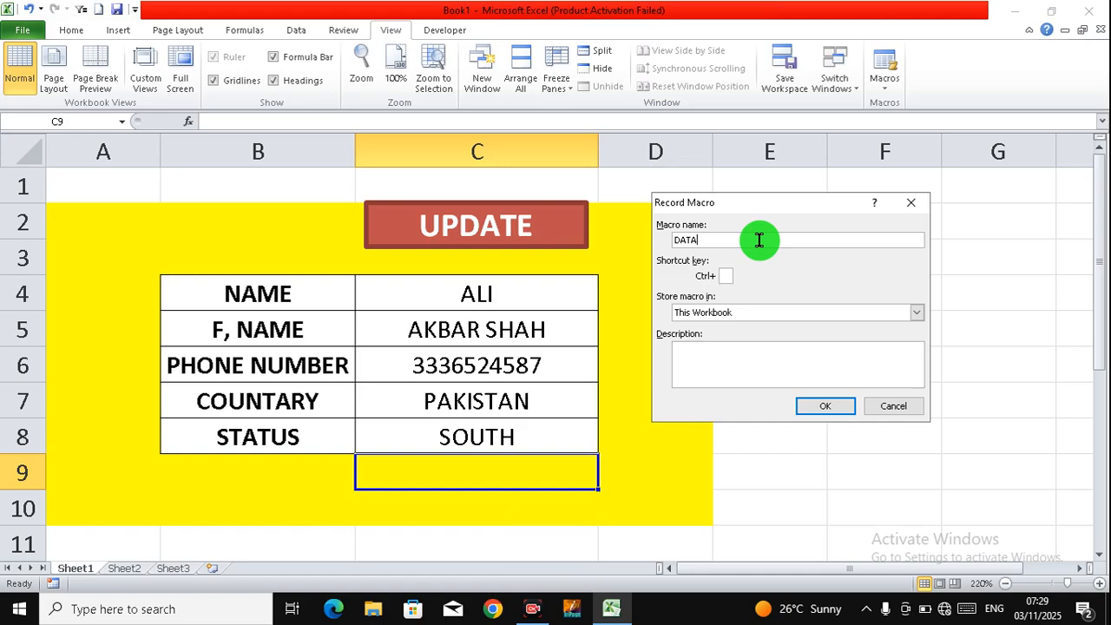
pyautogui.write('2025')
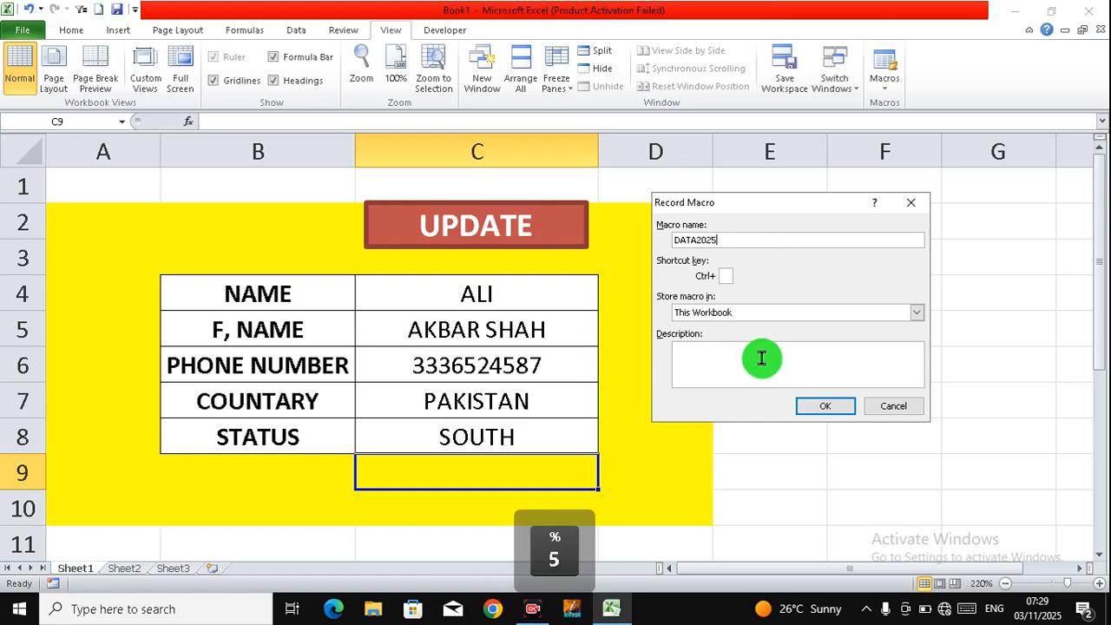
pyautogui.click(829, 406)
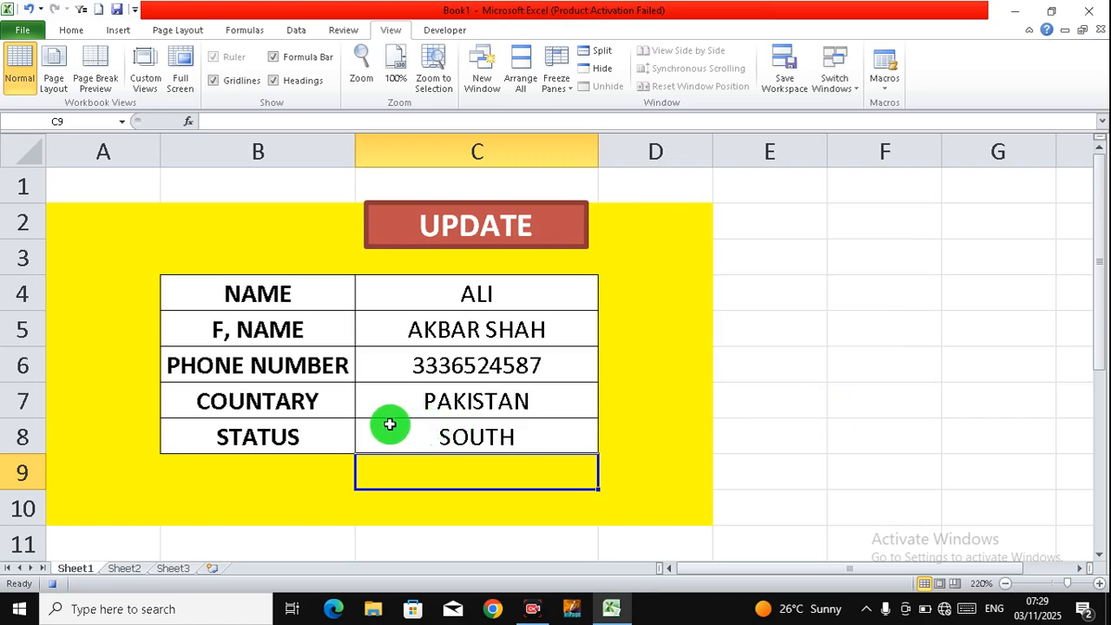
# Step: Insert a blank row 4 into the Sheet2 table, then return to Sheet1
pyautogui.click(126, 569)
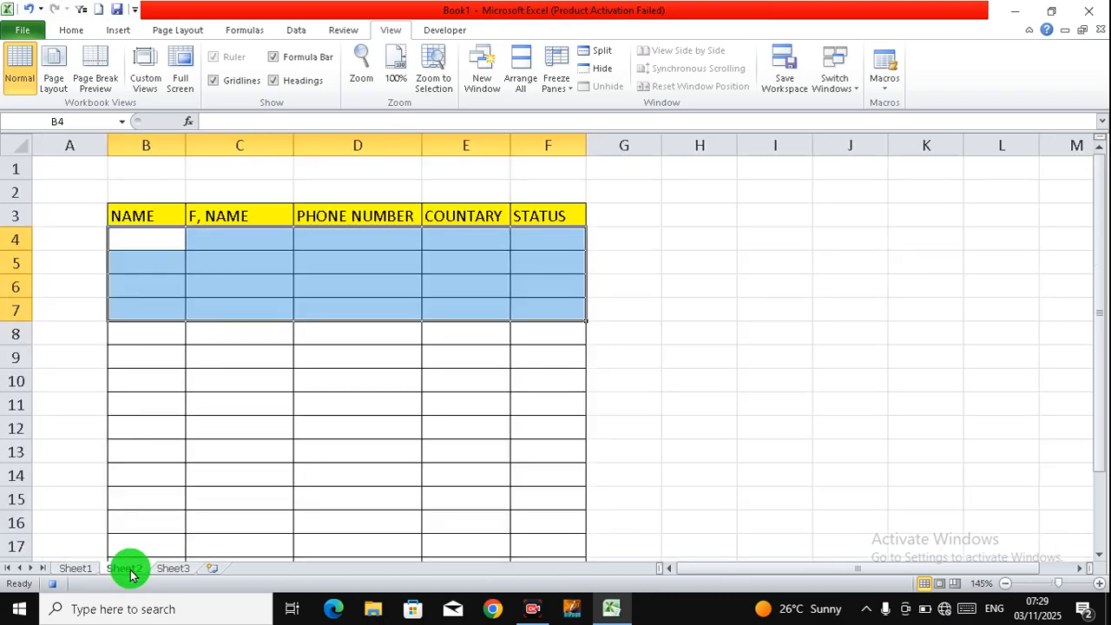
pyautogui.click(160, 246)
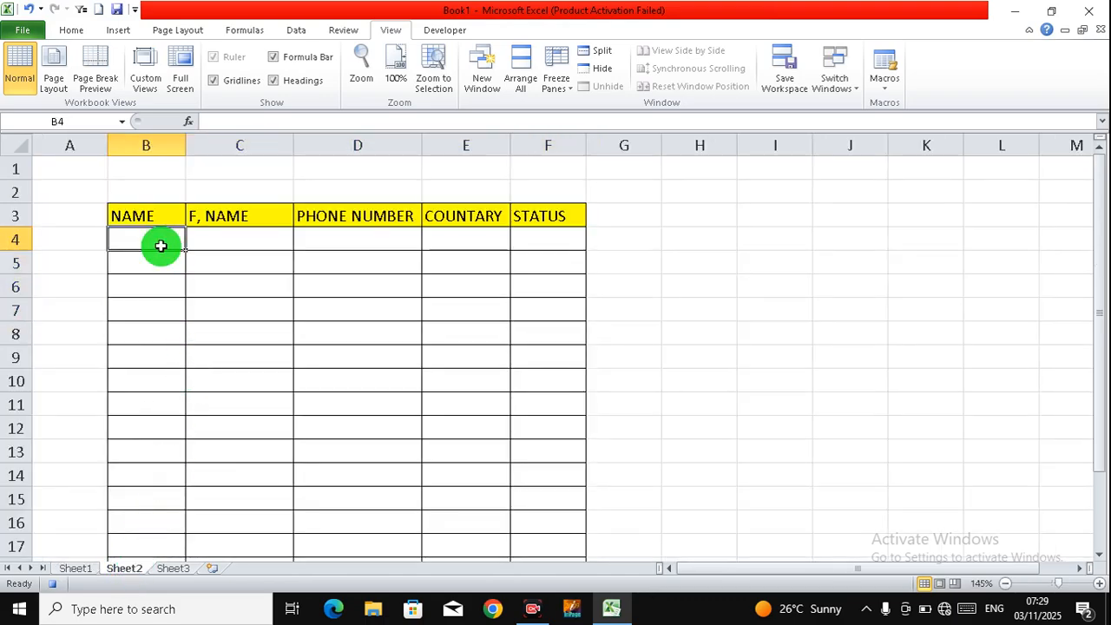
pyautogui.click(19, 242)
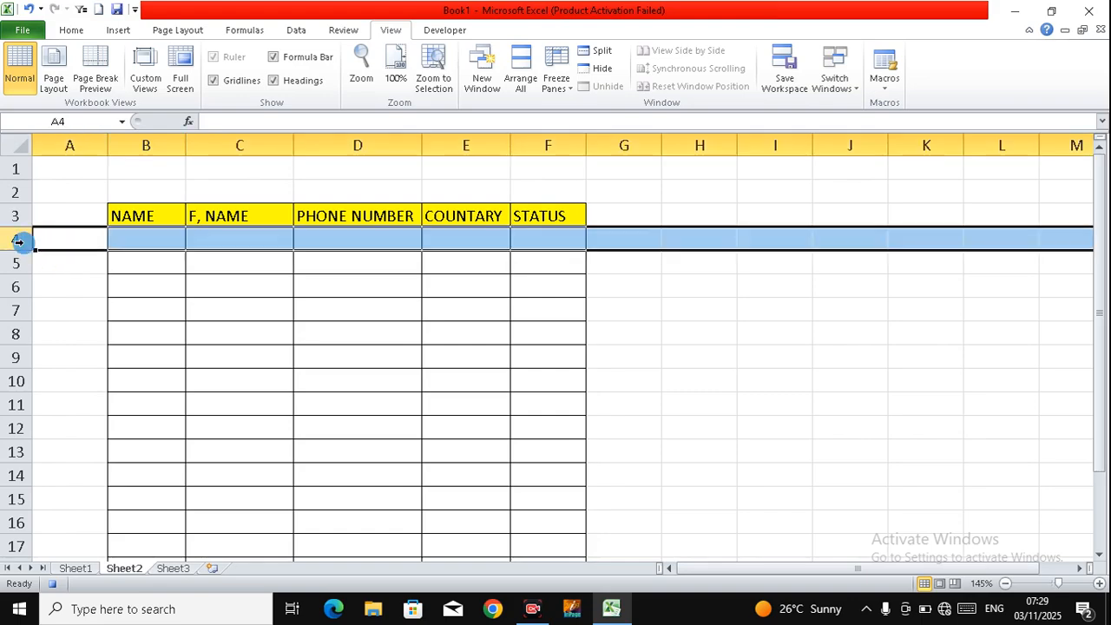
pyautogui.rightClick(19, 242)
pyautogui.click(67, 351)
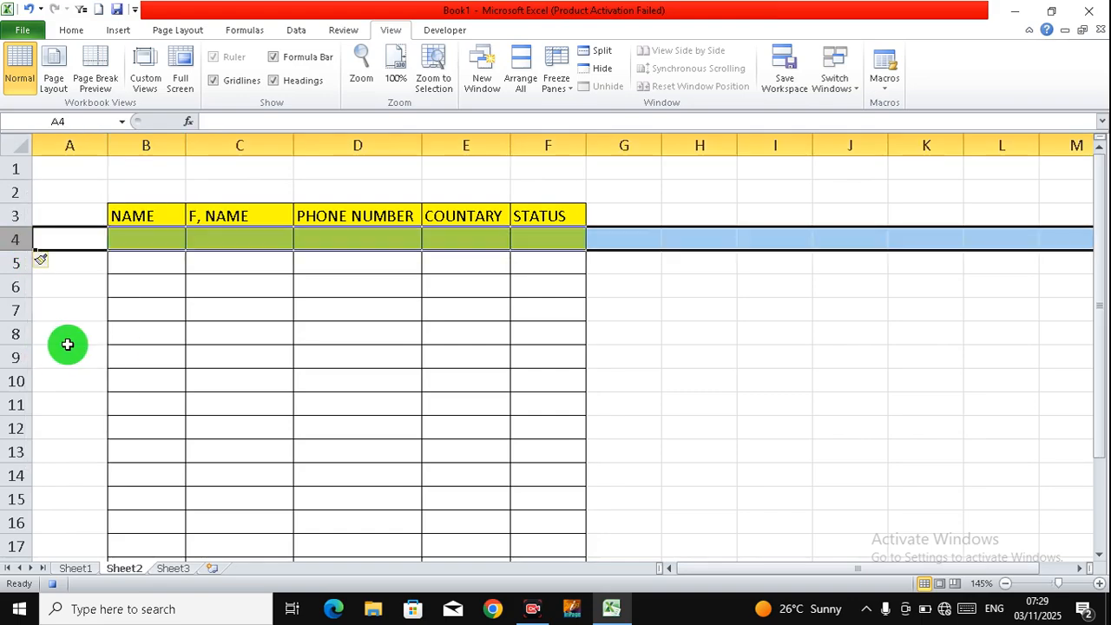
pyautogui.click(157, 244)
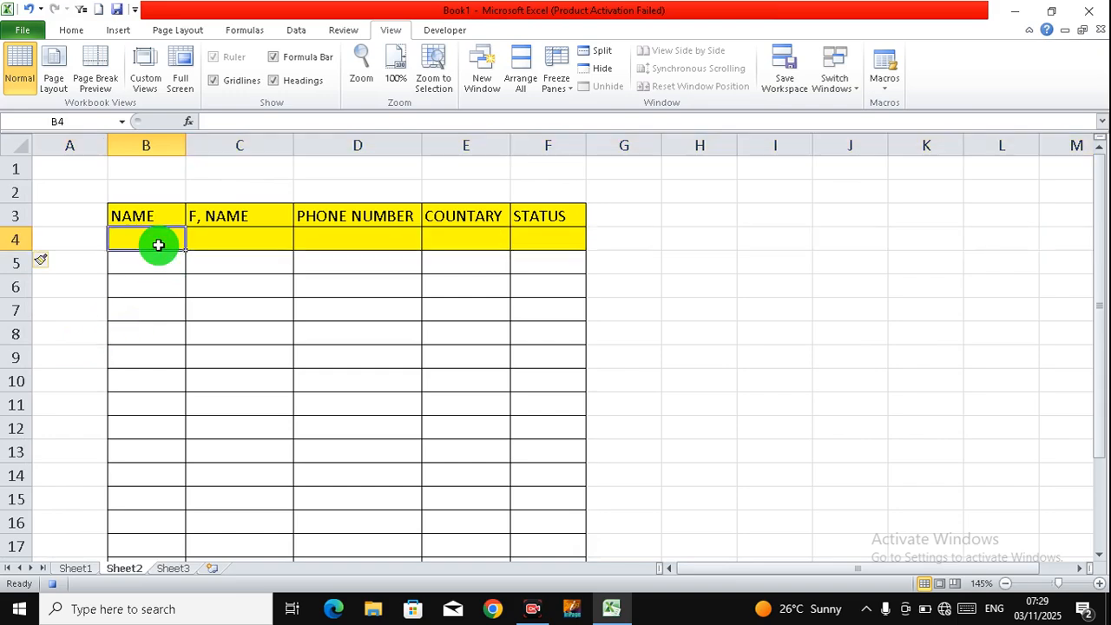
pyautogui.click(78, 572)
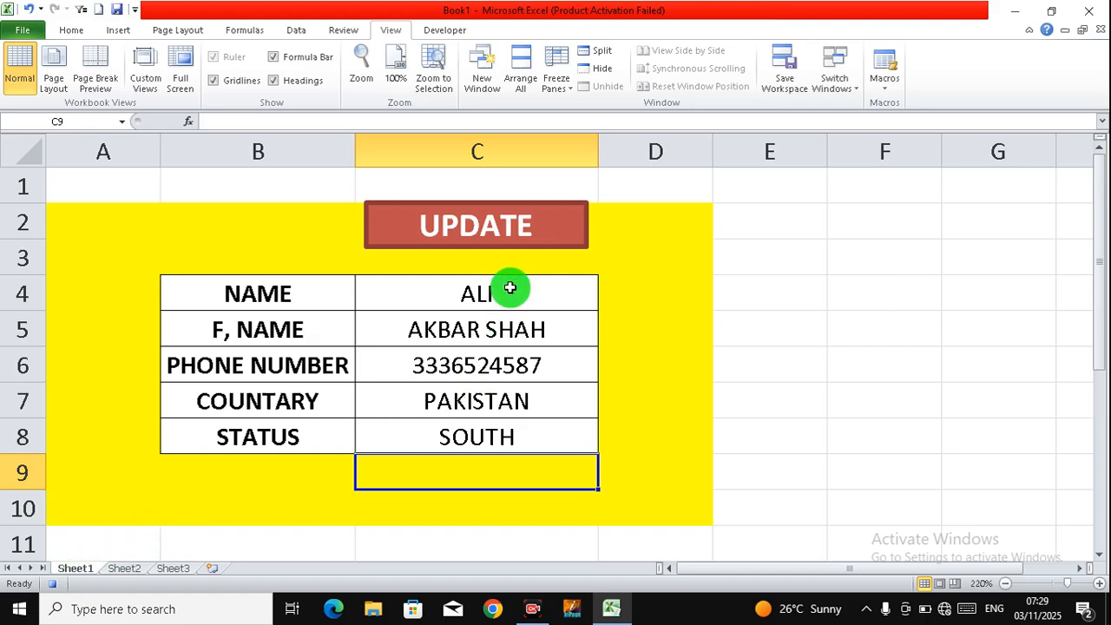
# Step: Copy form cells C4:C8 and paste them transposed into Sheet2 starting at B4
pyautogui.moveTo(510, 288); pyautogui.dragTo(501, 426)
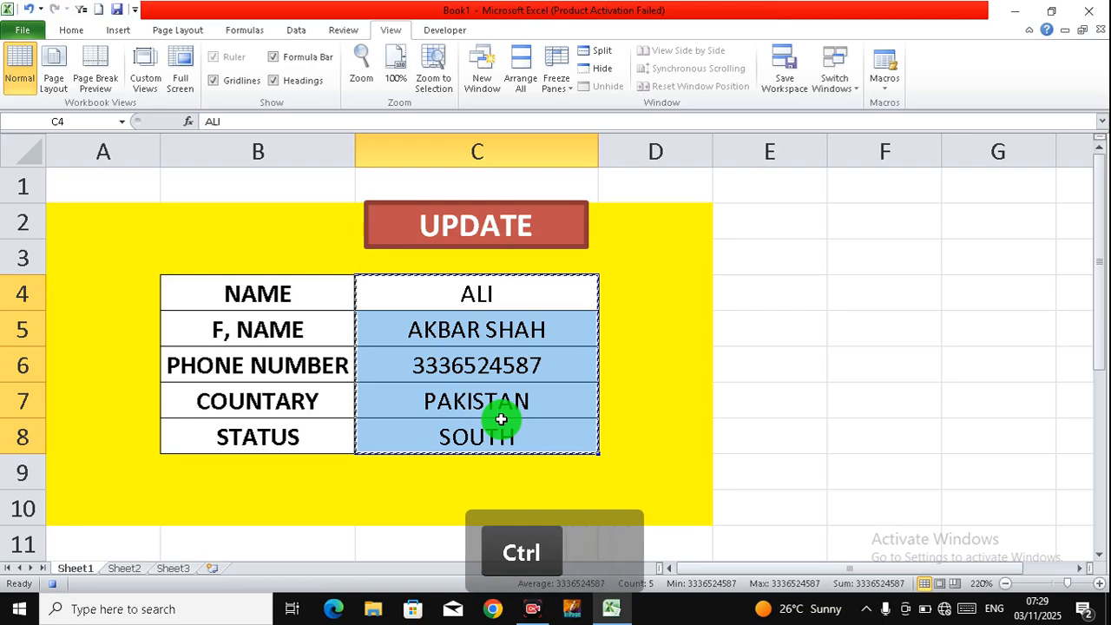
pyautogui.hotkey('ctrl', 'c')
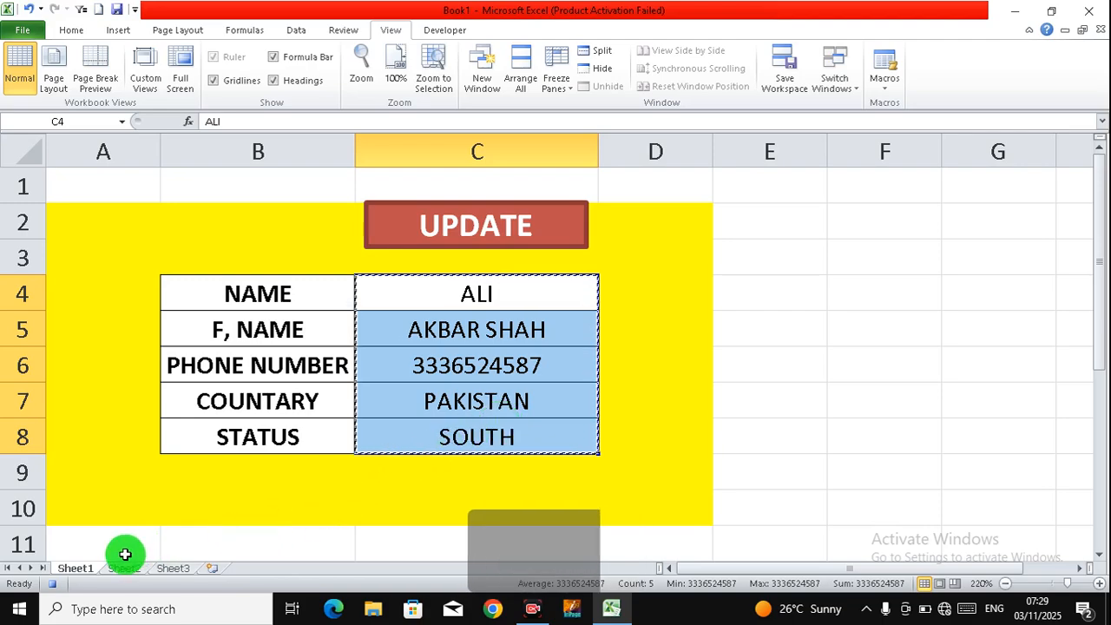
pyautogui.click(122, 568)
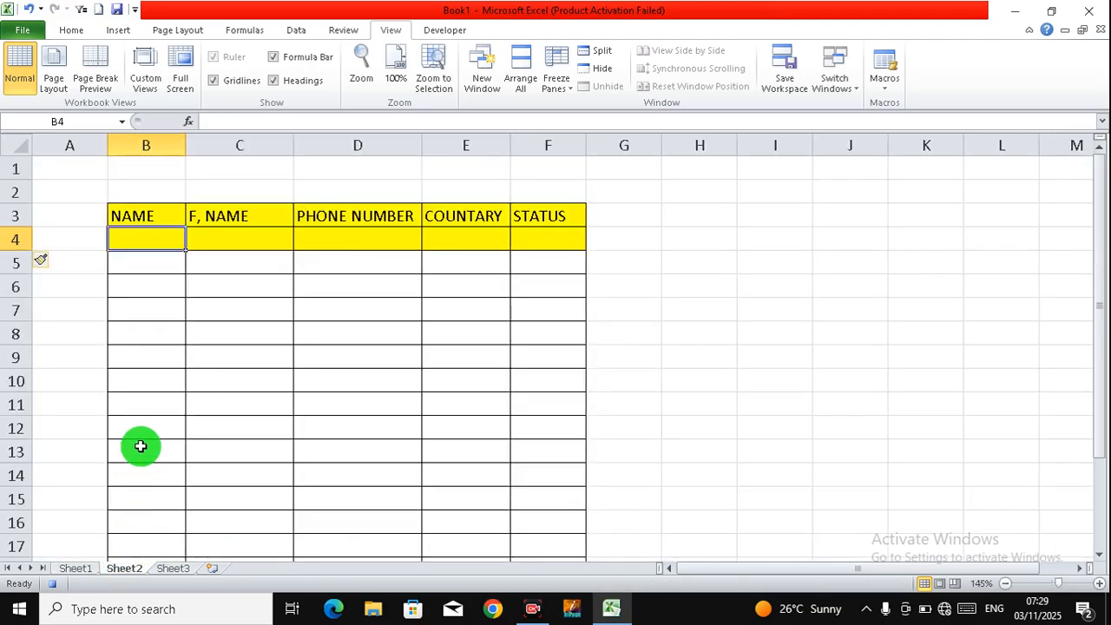
pyautogui.click(144, 242)
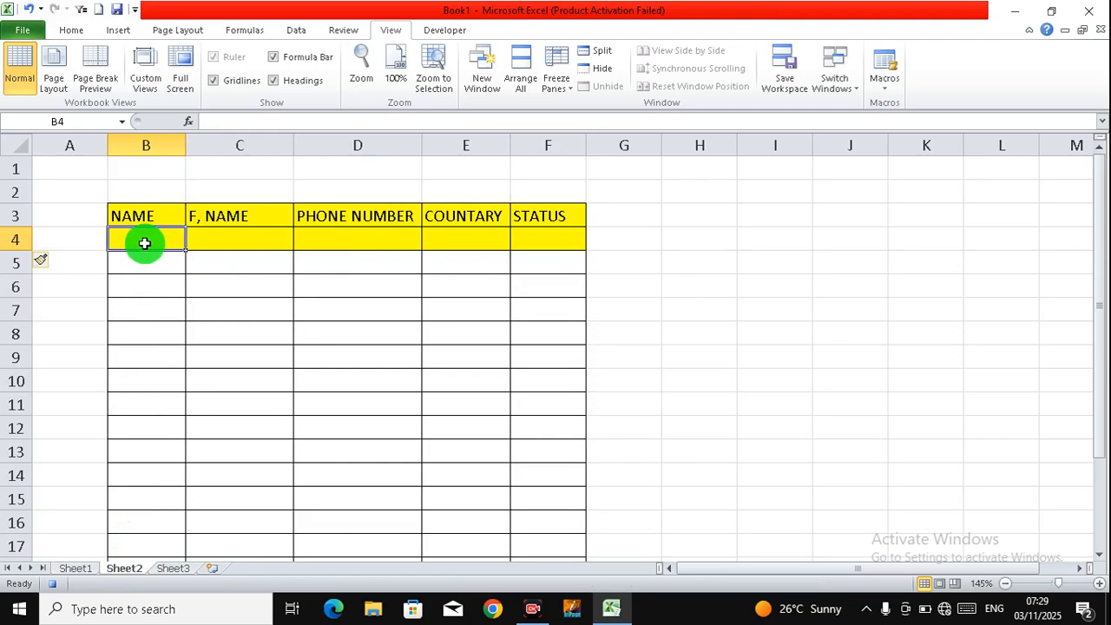
pyautogui.rightClick(144, 248)
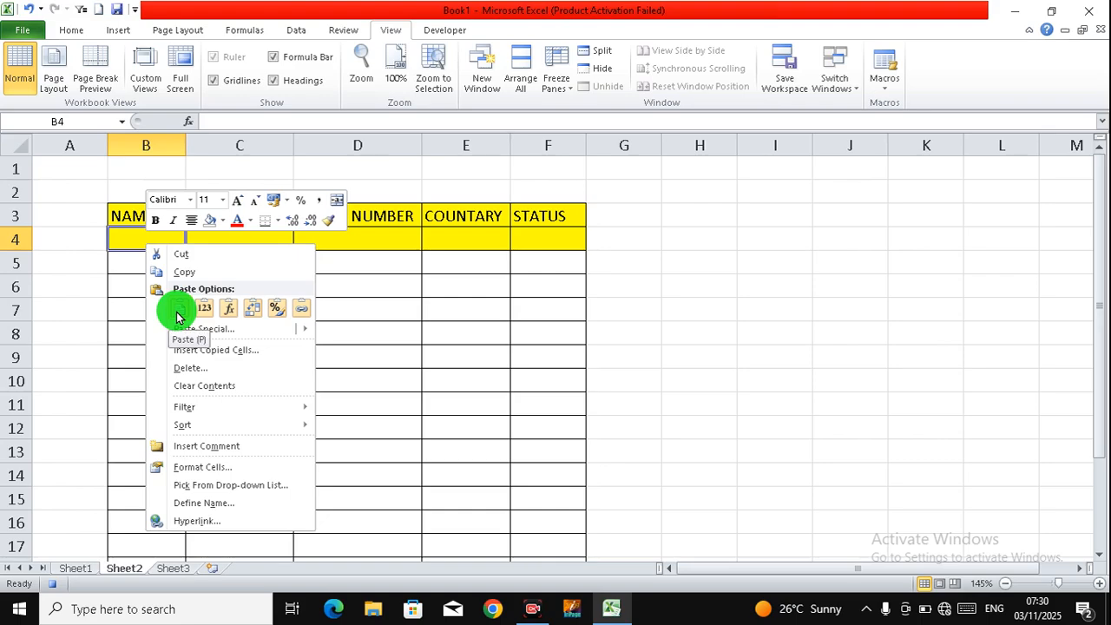
pyautogui.click(249, 310)
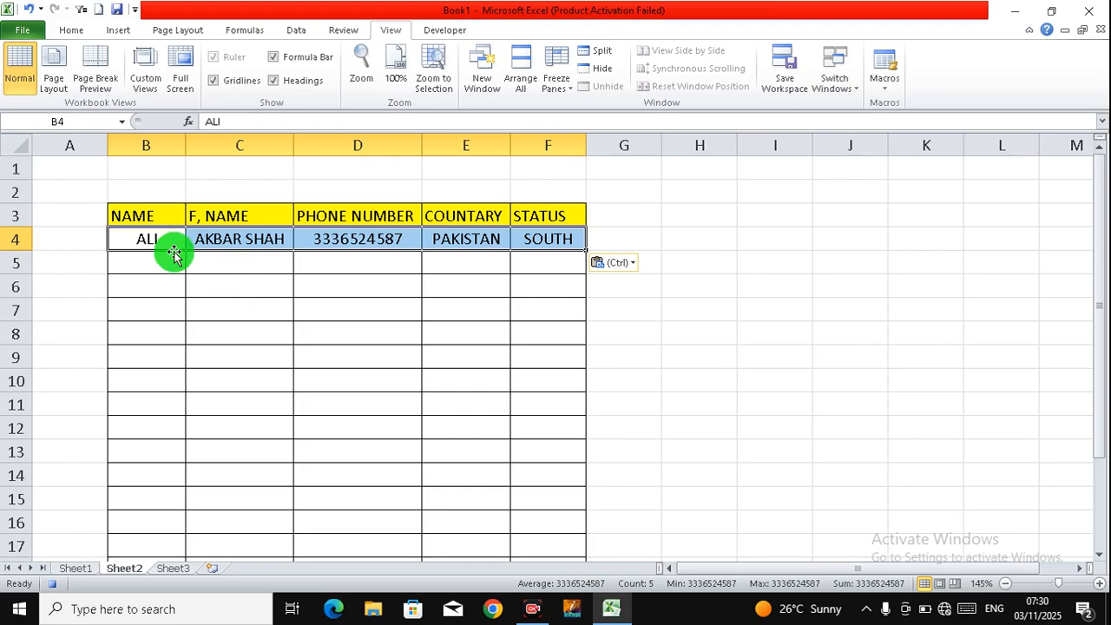
pyautogui.click(159, 240)
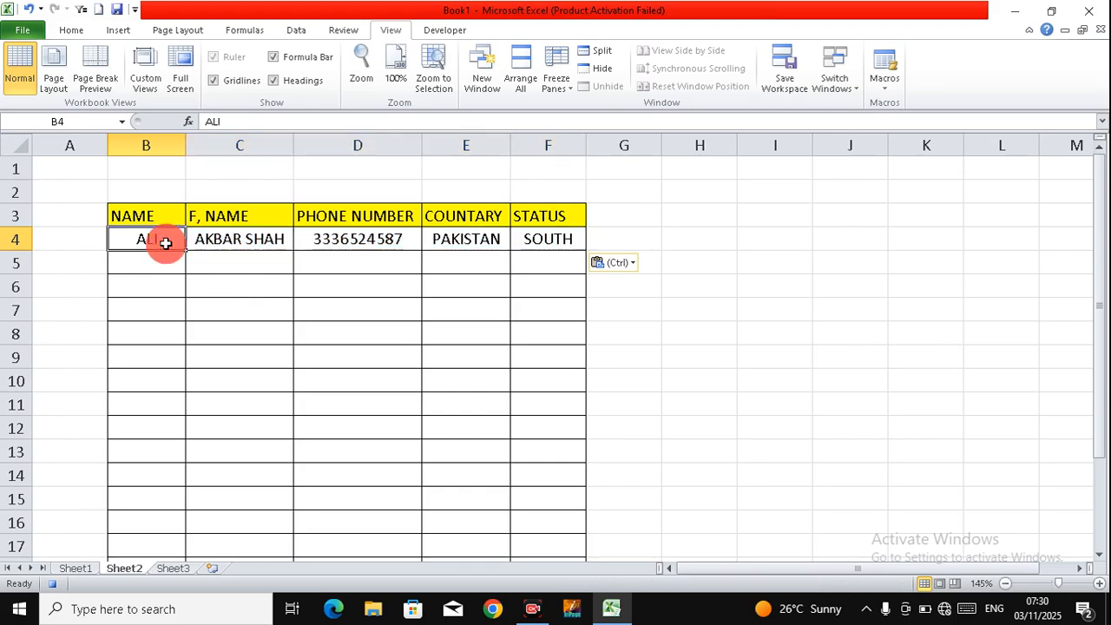
pyautogui.click(80, 570)
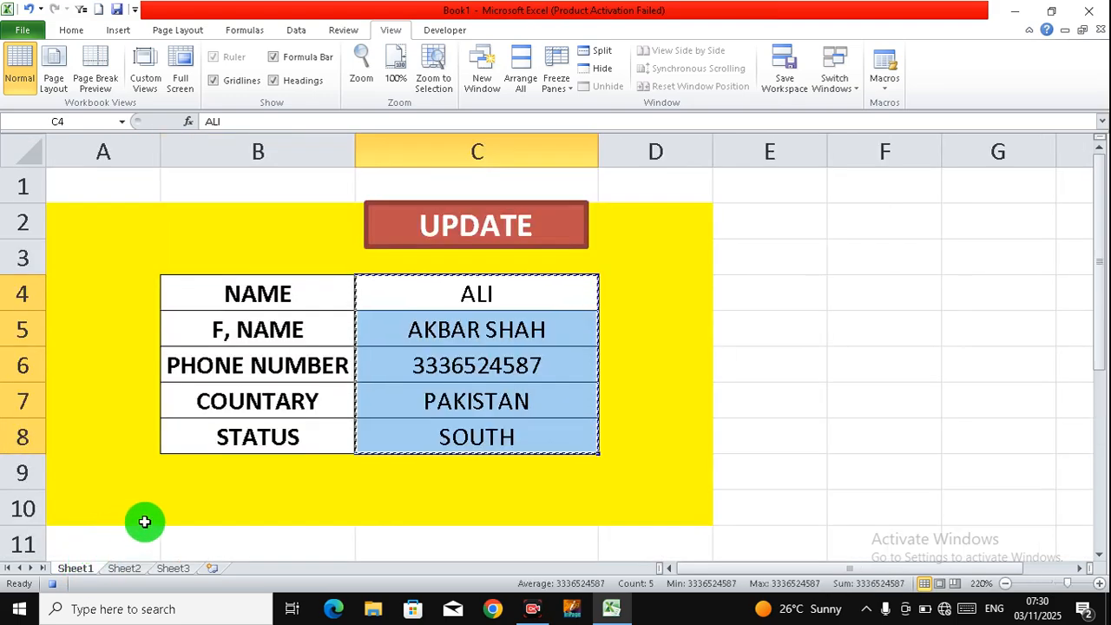
# Step: Clear the form entries C4:C8 and stop the DATA2025 macro recording
pyautogui.press('Delete')
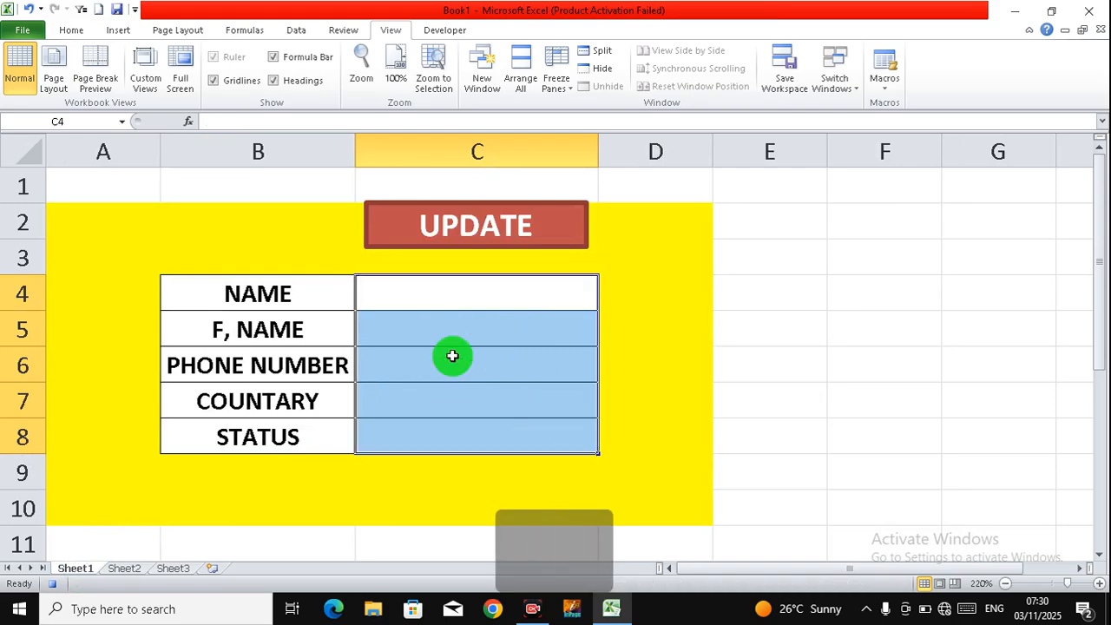
pyautogui.click(453, 292)
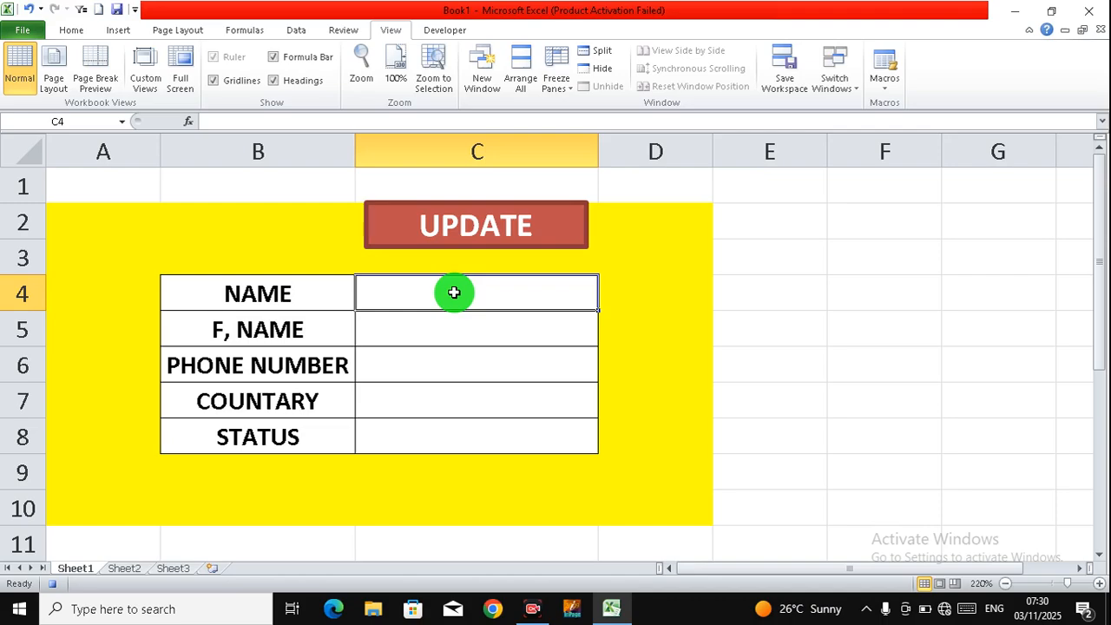
pyautogui.click(883, 86)
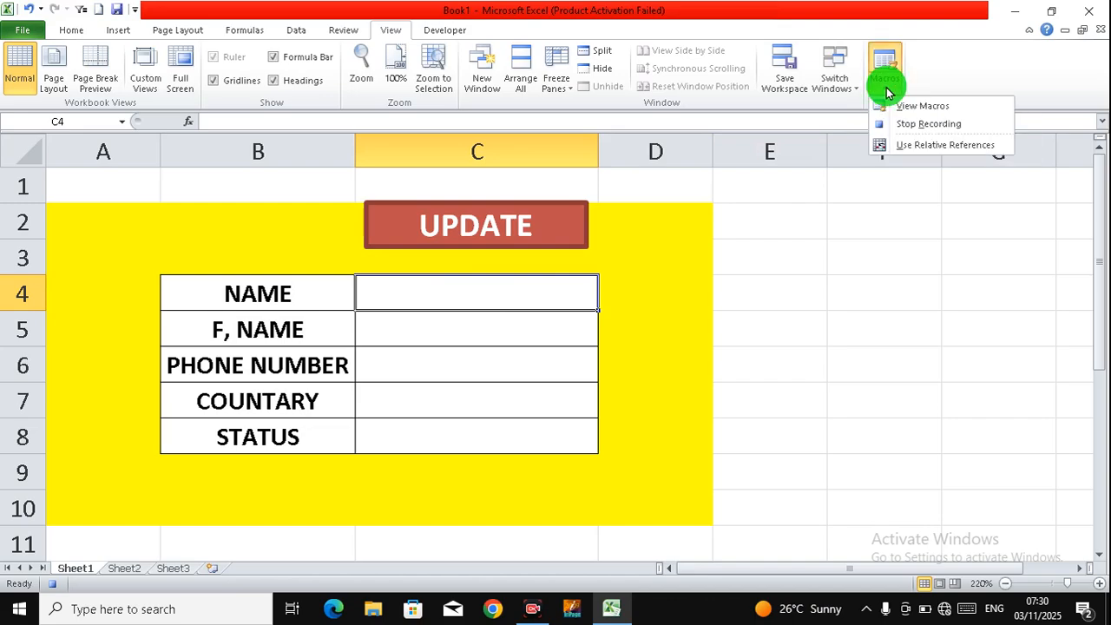
pyautogui.click(909, 131)
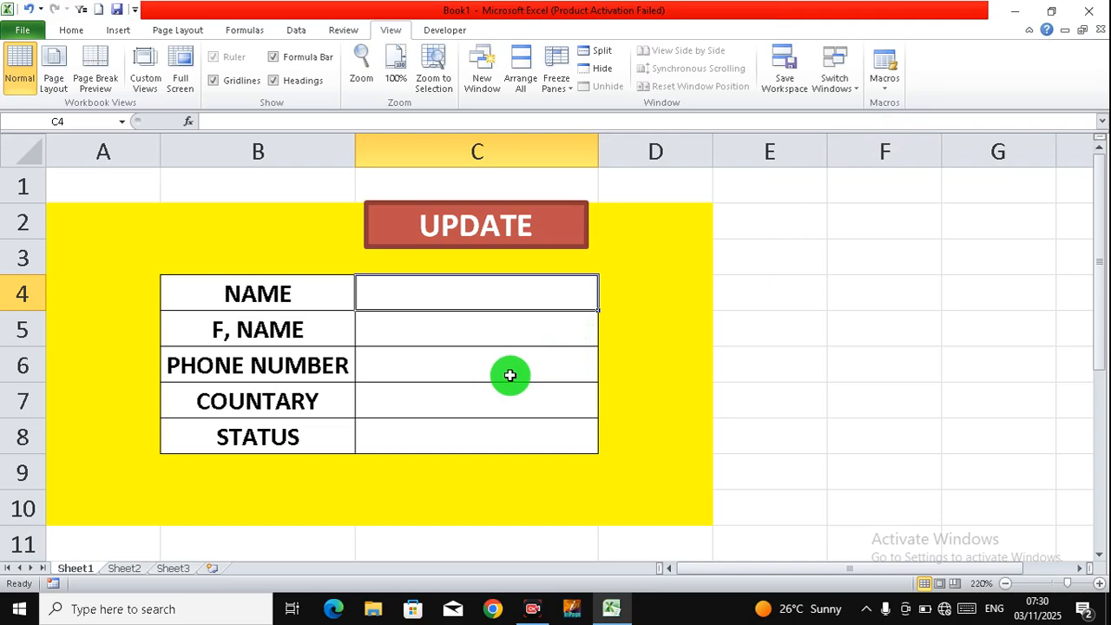
pyautogui.click(494, 370)
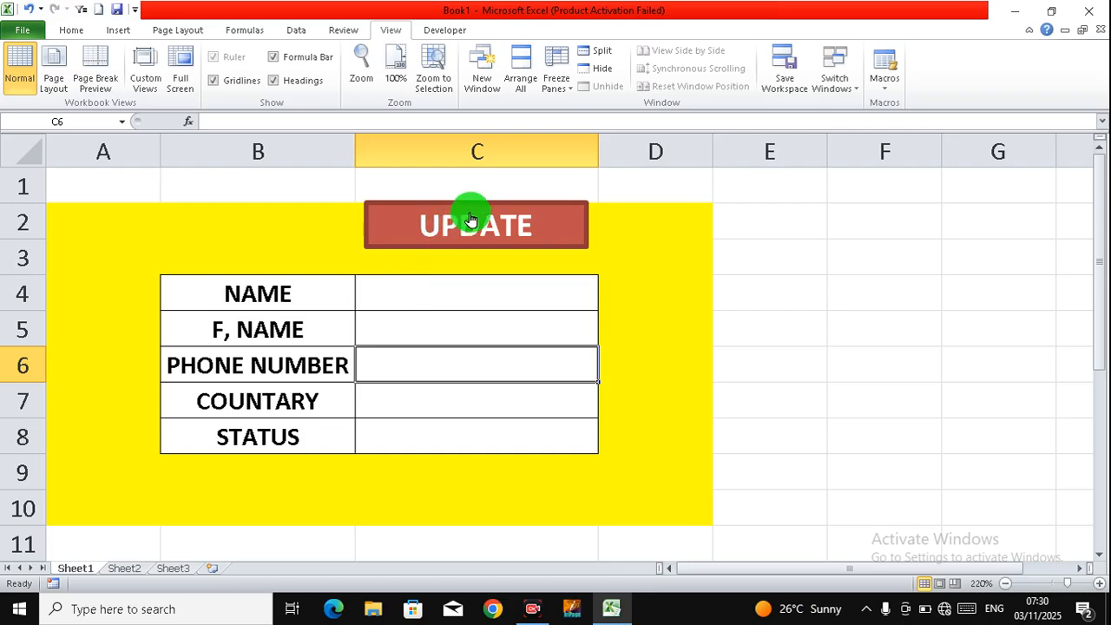
# Step: Test UPDATE, dismiss the macro error, and open then close the Shapes gallery
pyautogui.click(469, 224)
pyautogui.click(555, 346)
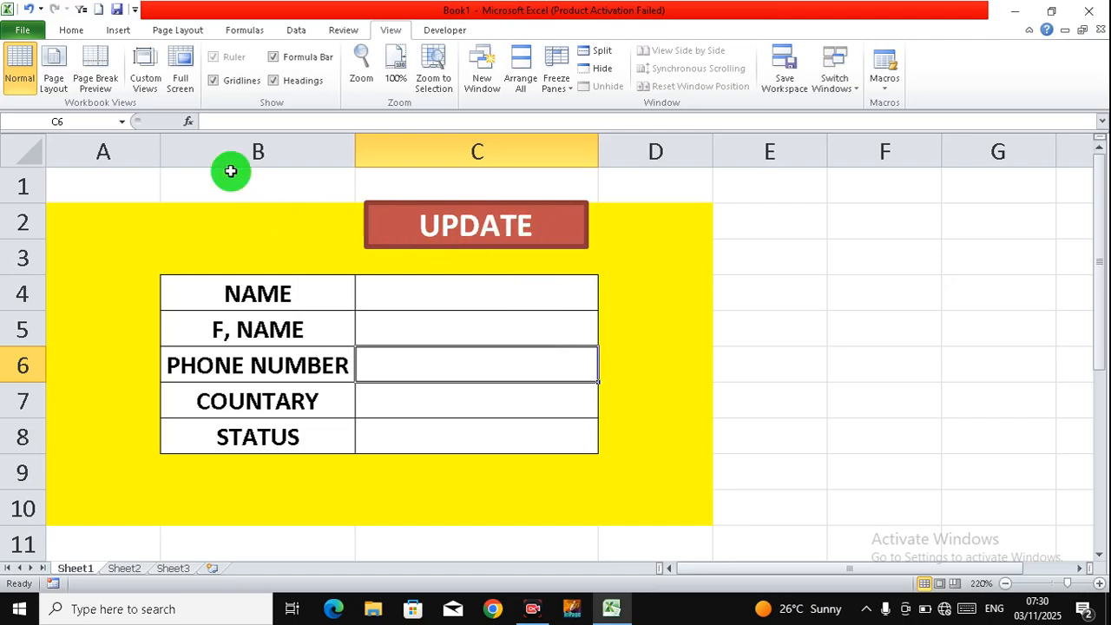
pyautogui.click(118, 35)
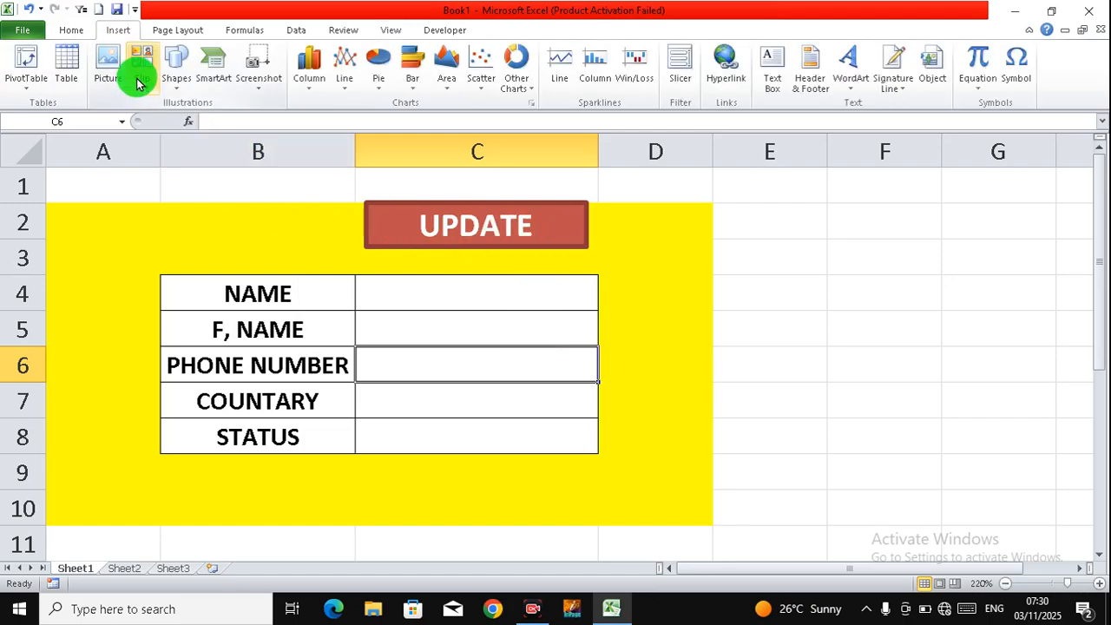
pyautogui.click(176, 67)
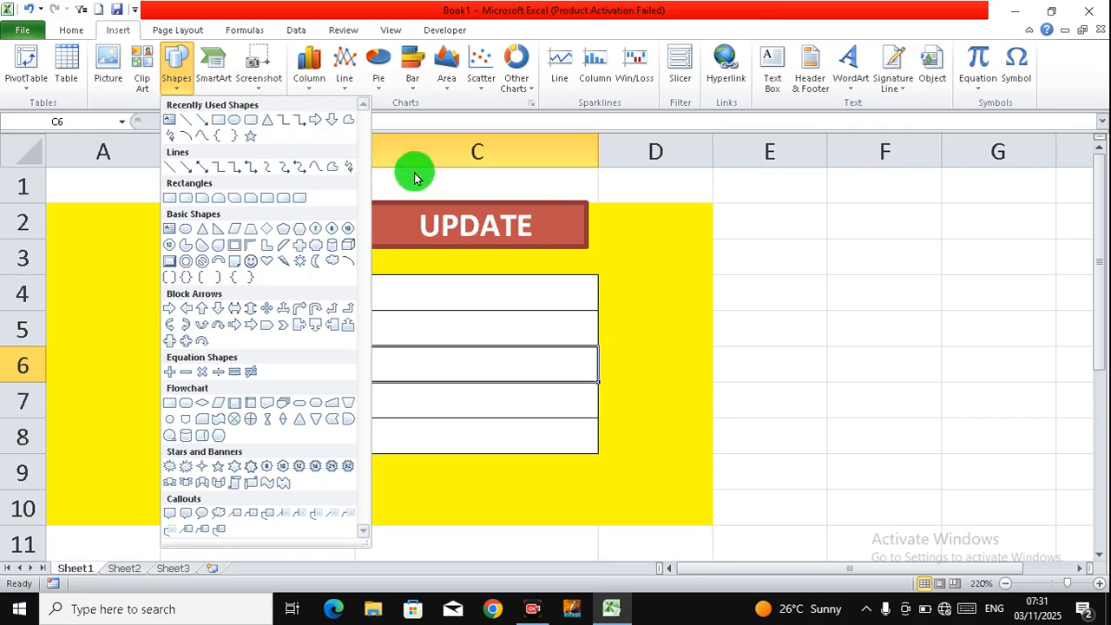
pyautogui.click(417, 211)
# Step: Retry UPDATE twice, dismissing each macro error, then pick a rectangle from Shapes
pyautogui.click(423, 212)
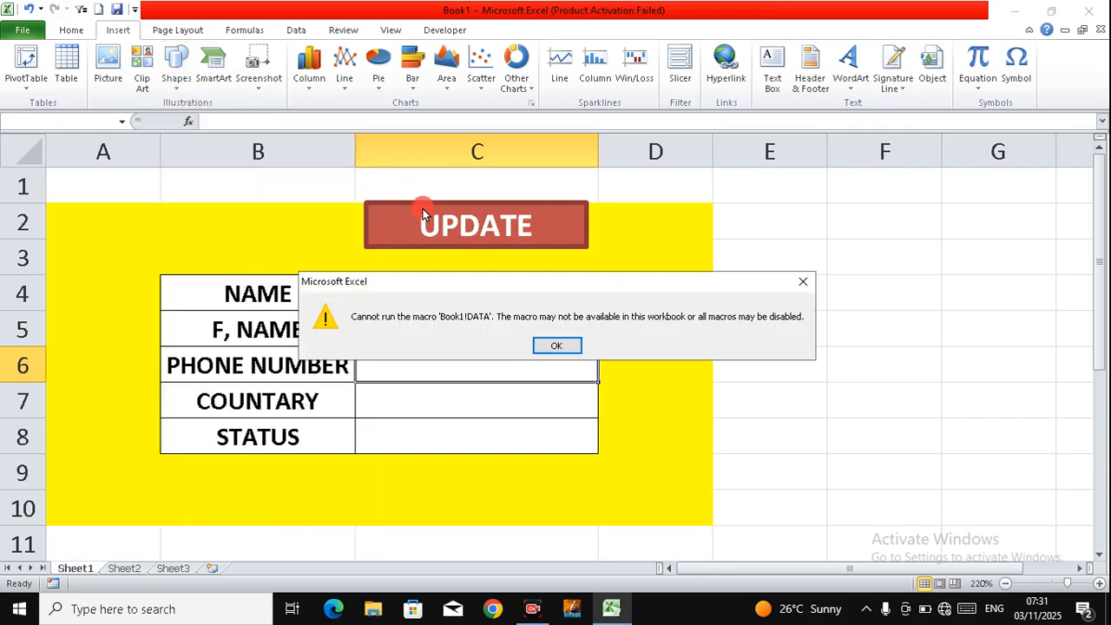
pyautogui.click(548, 344)
pyautogui.click(489, 236)
pyautogui.click(550, 344)
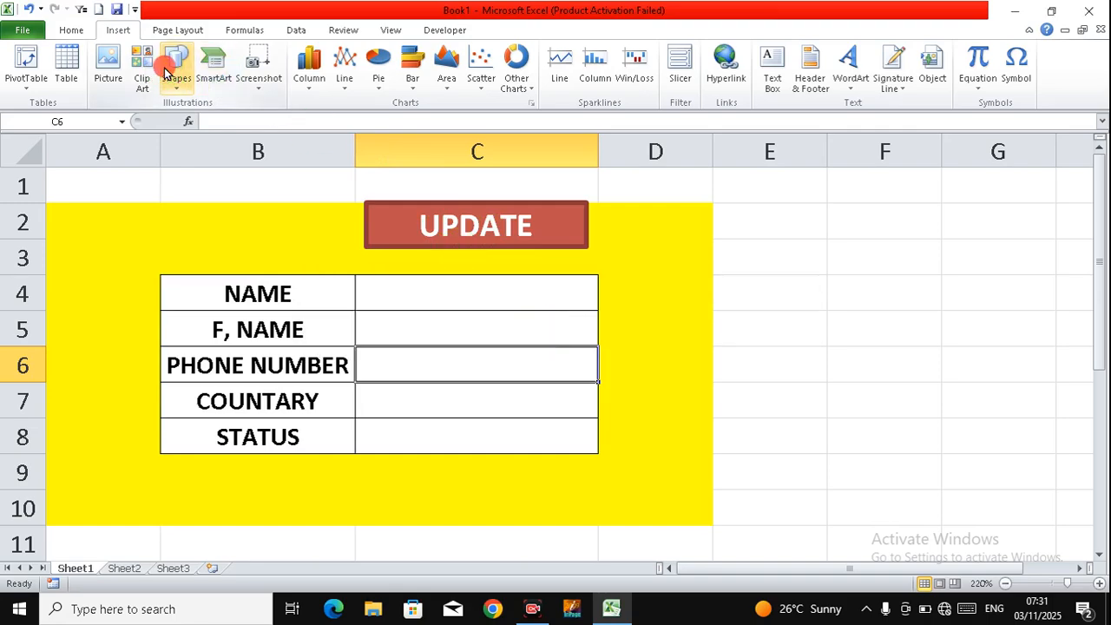
pyautogui.click(171, 68)
pyautogui.click(218, 122)
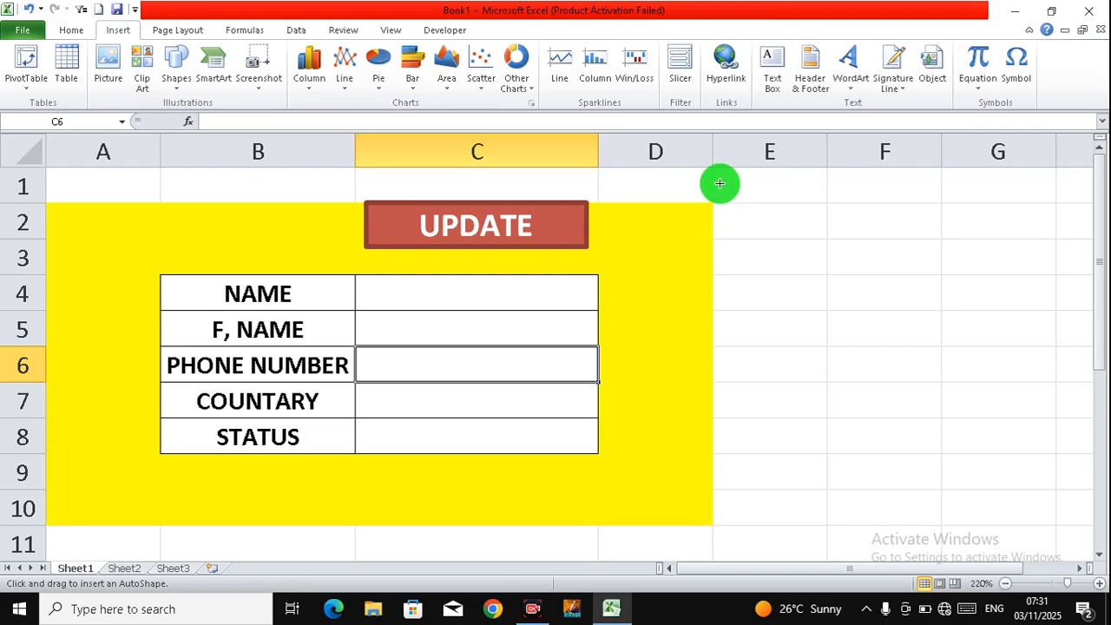
# Step: Draw a rectangle beside the form and label it NEW REDORD
pyautogui.moveTo(833, 272); pyautogui.dragTo(933, 316)
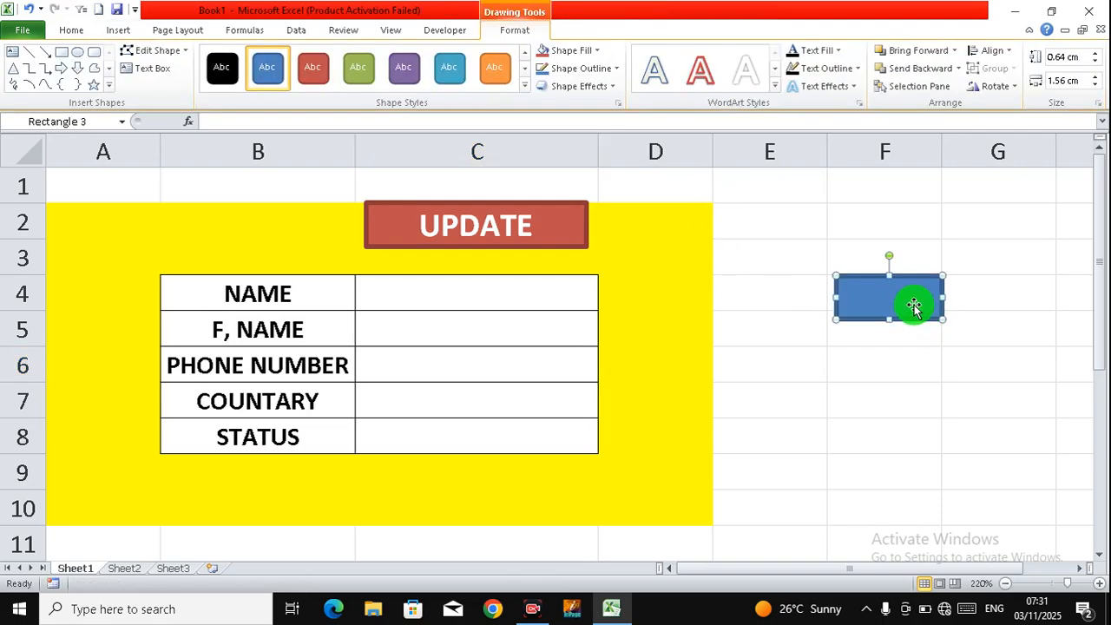
pyautogui.rightClick(915, 302)
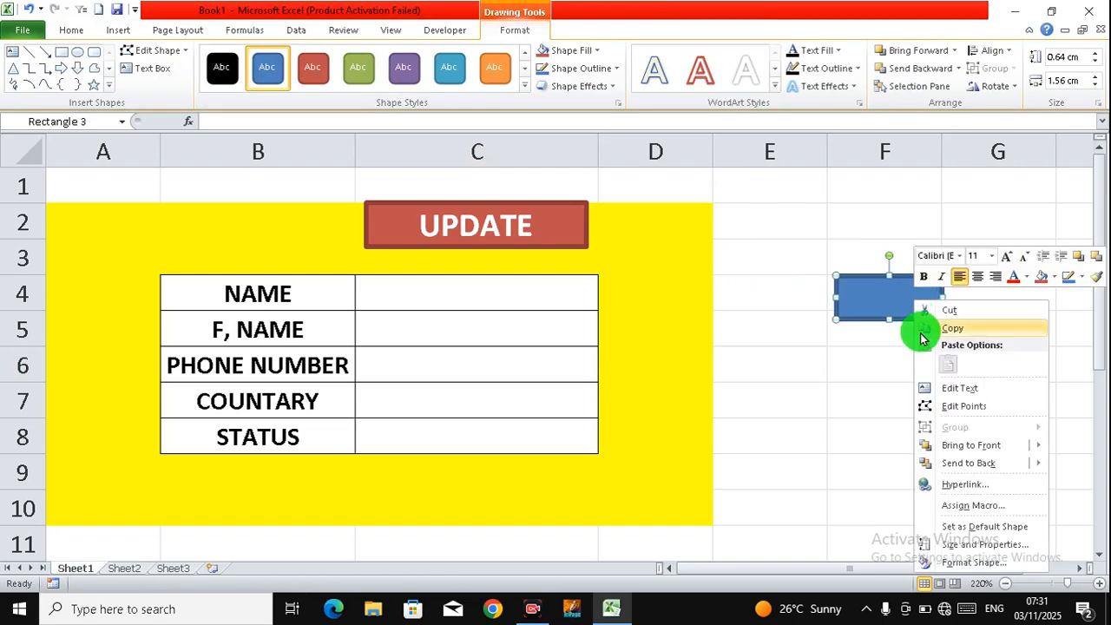
pyautogui.click(955, 388)
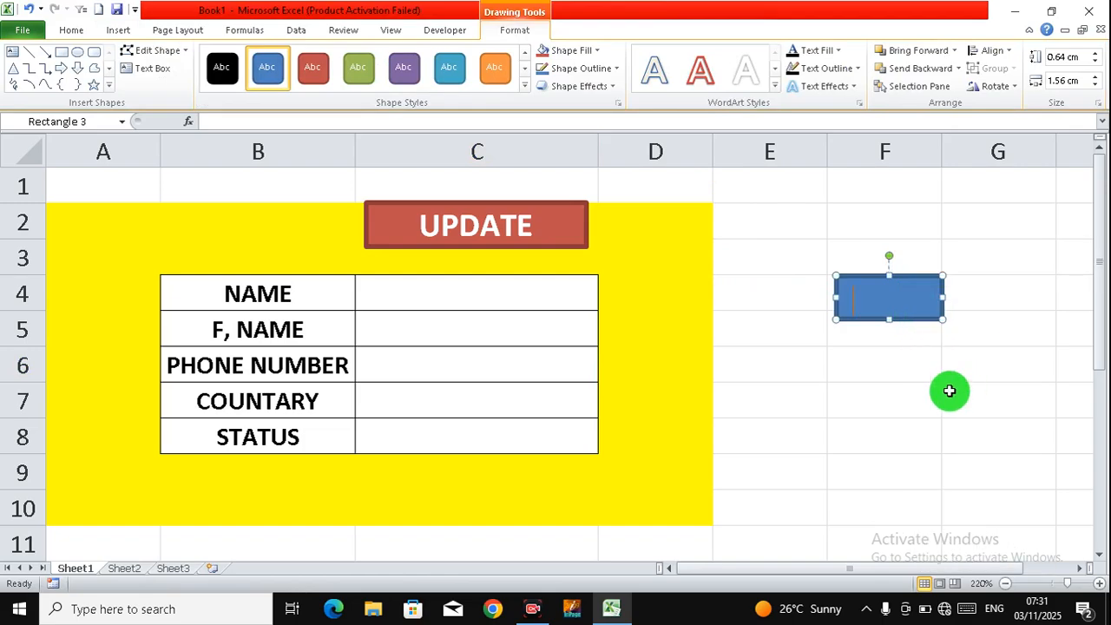
pyautogui.write('UPD')
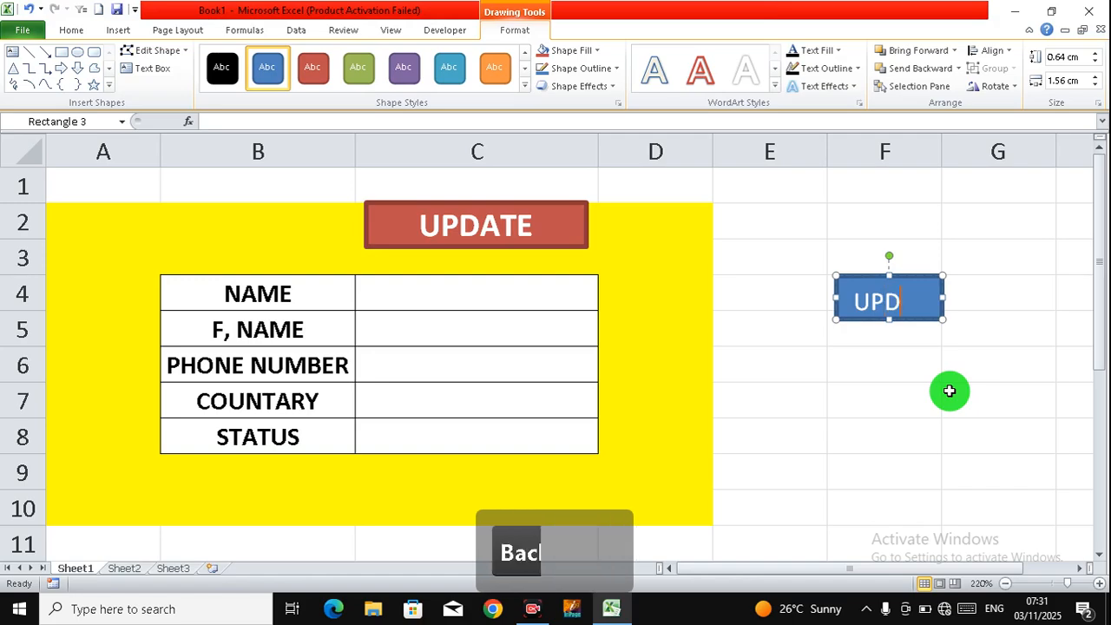
pyautogui.press('BackSpace')
pyautogui.press('BackSpace')
pyautogui.press('BackSpace')
pyautogui.write('NEW')
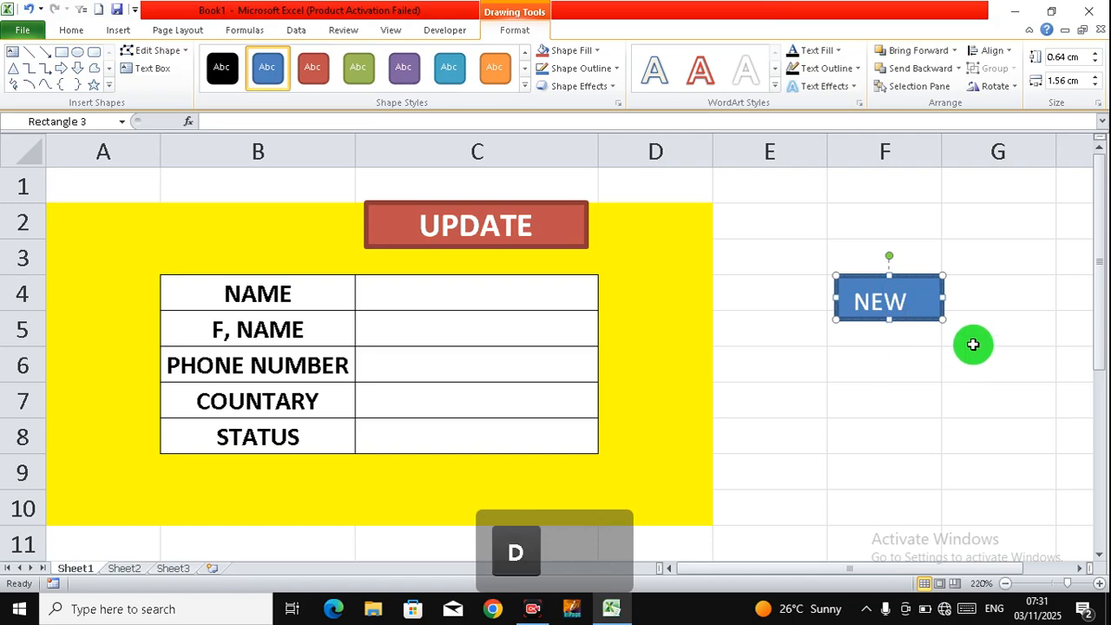
# Step: Resize the NEW REDORD shape wider and slightly taller so its label fits
pyautogui.moveTo(939, 297); pyautogui.dragTo(1007, 299)
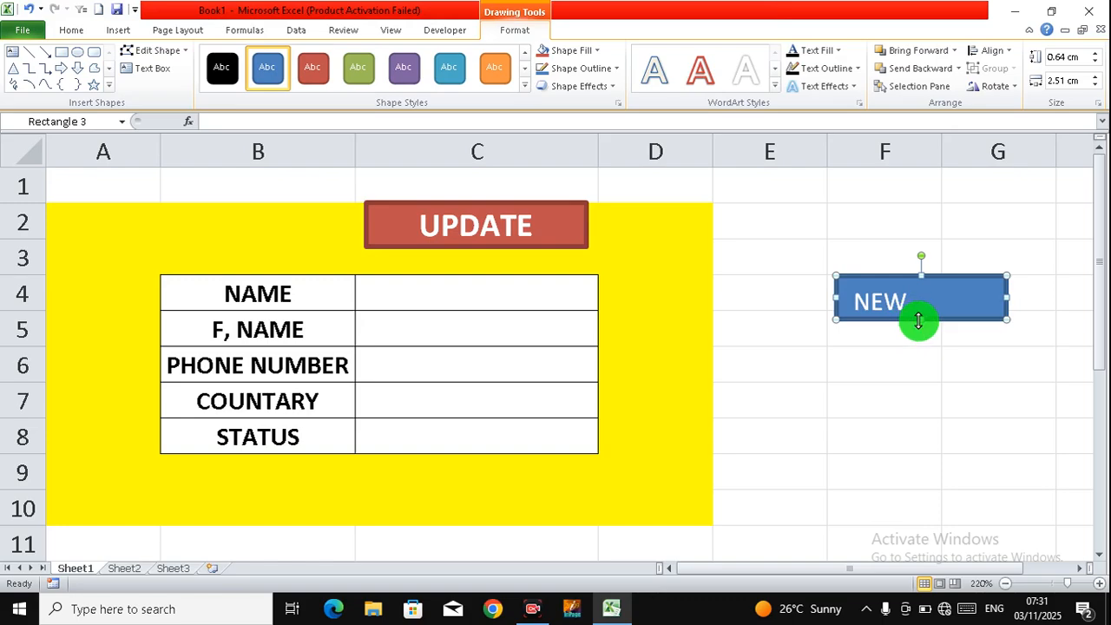
pyautogui.moveTo(921, 320); pyautogui.dragTo(922, 328)
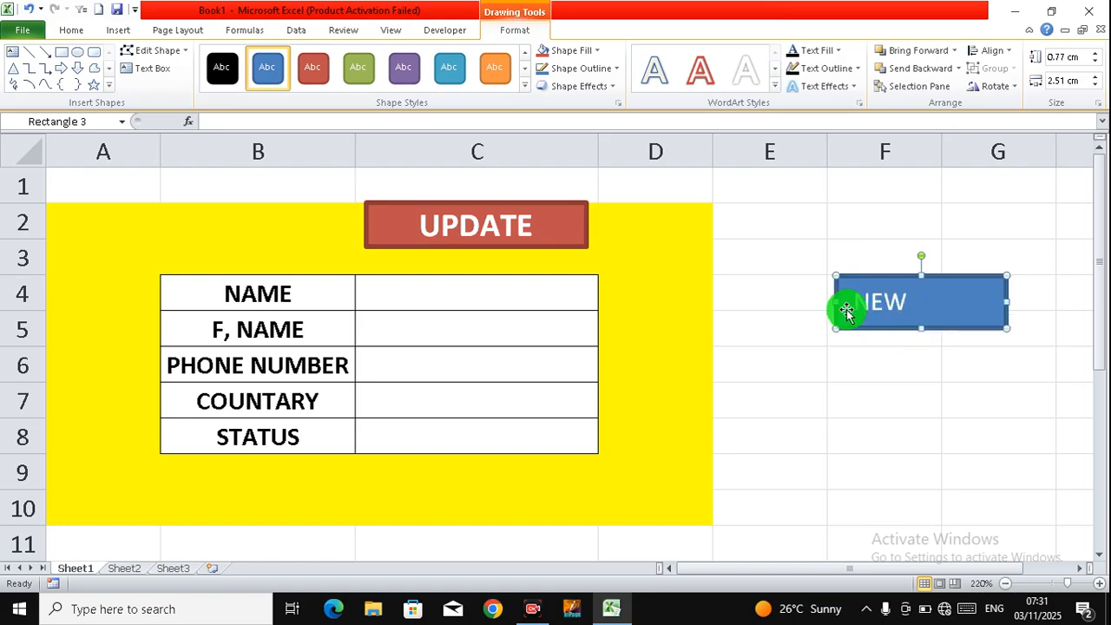
pyautogui.moveTo(835, 302); pyautogui.dragTo(798, 302)
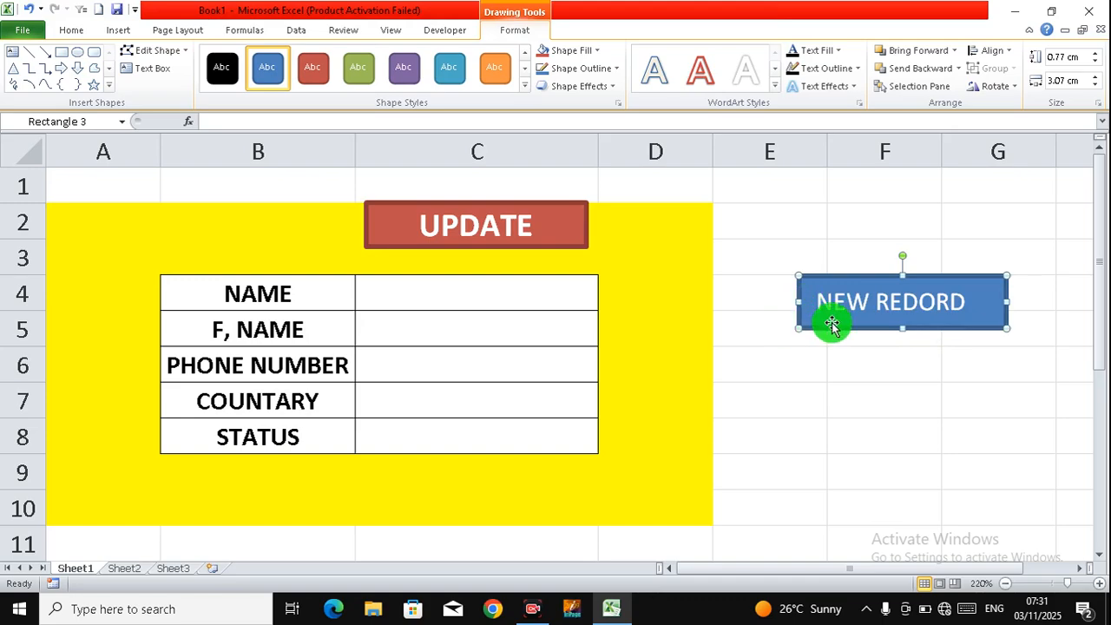
pyautogui.click(817, 365)
# Step: Assign the DATA2025 macro to the NEW REDORD shape
pyautogui.click(844, 324)
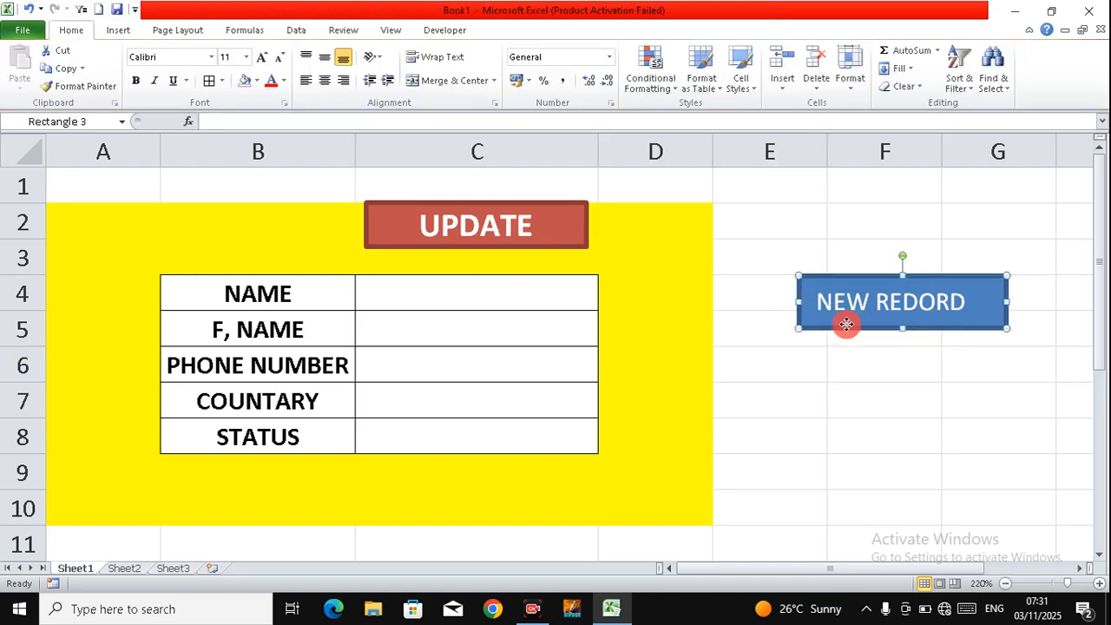
pyautogui.rightClick(846, 316)
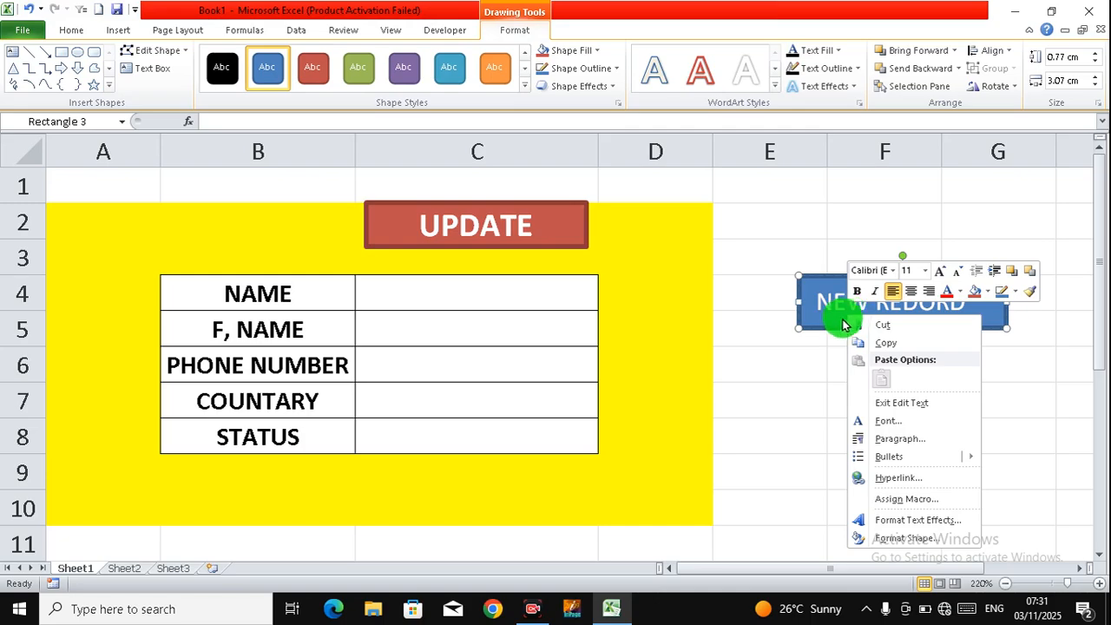
pyautogui.click(890, 498)
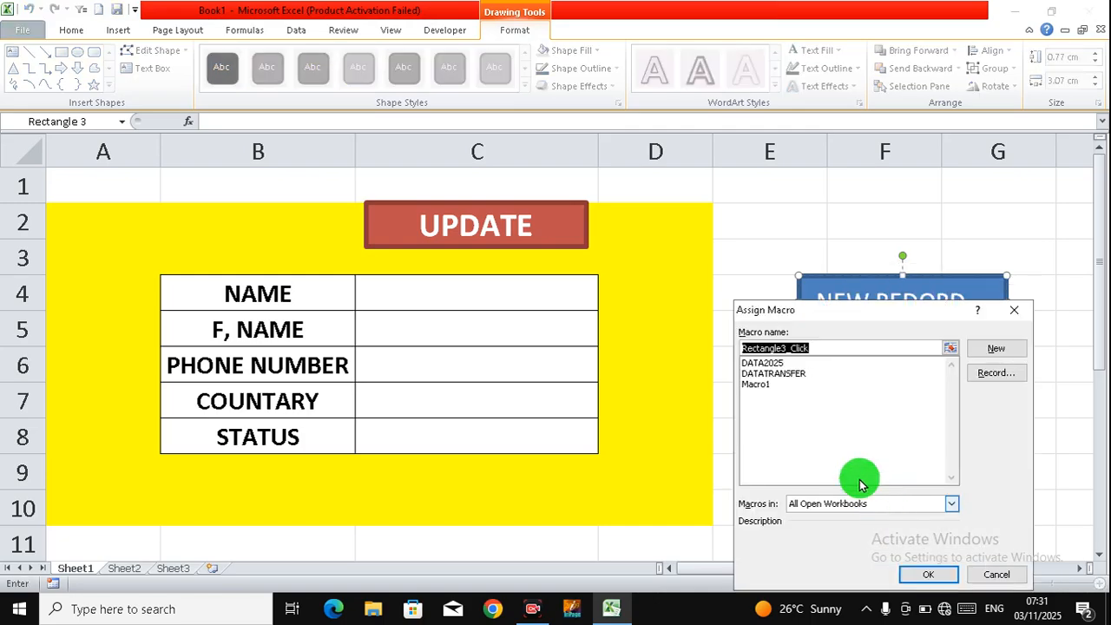
pyautogui.click(762, 363)
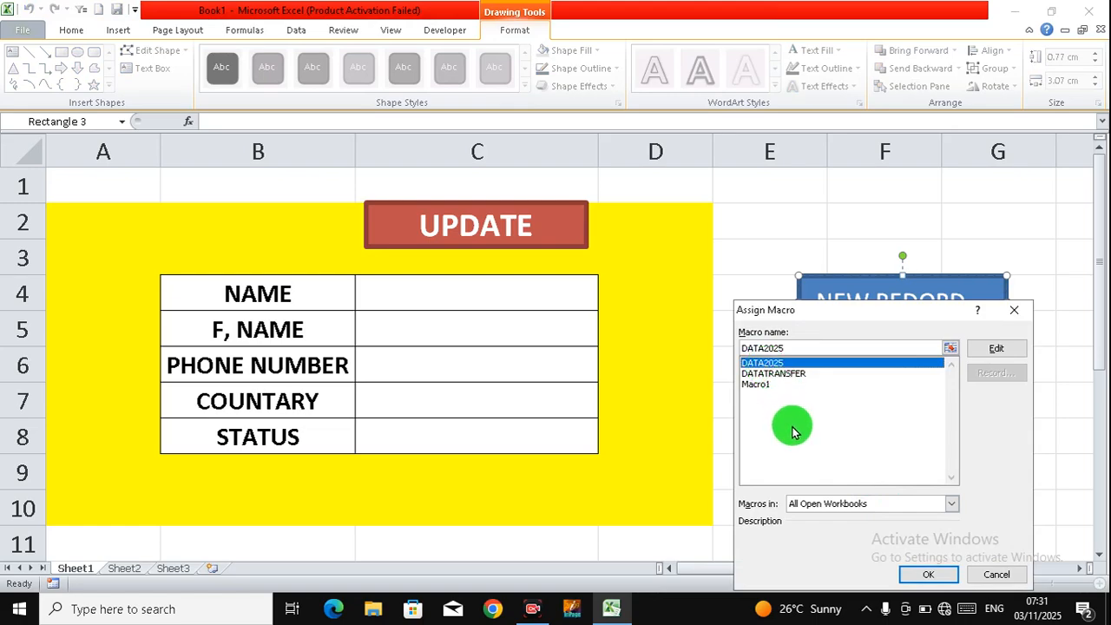
pyautogui.moveTo(886, 327); pyautogui.dragTo(777, 260)
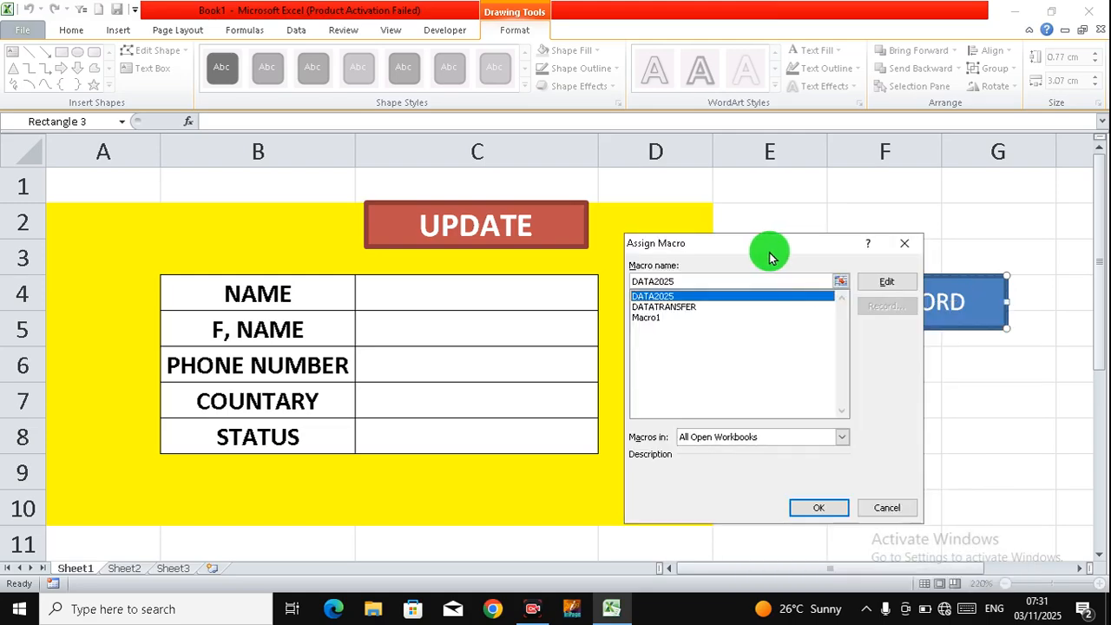
pyautogui.click(808, 504)
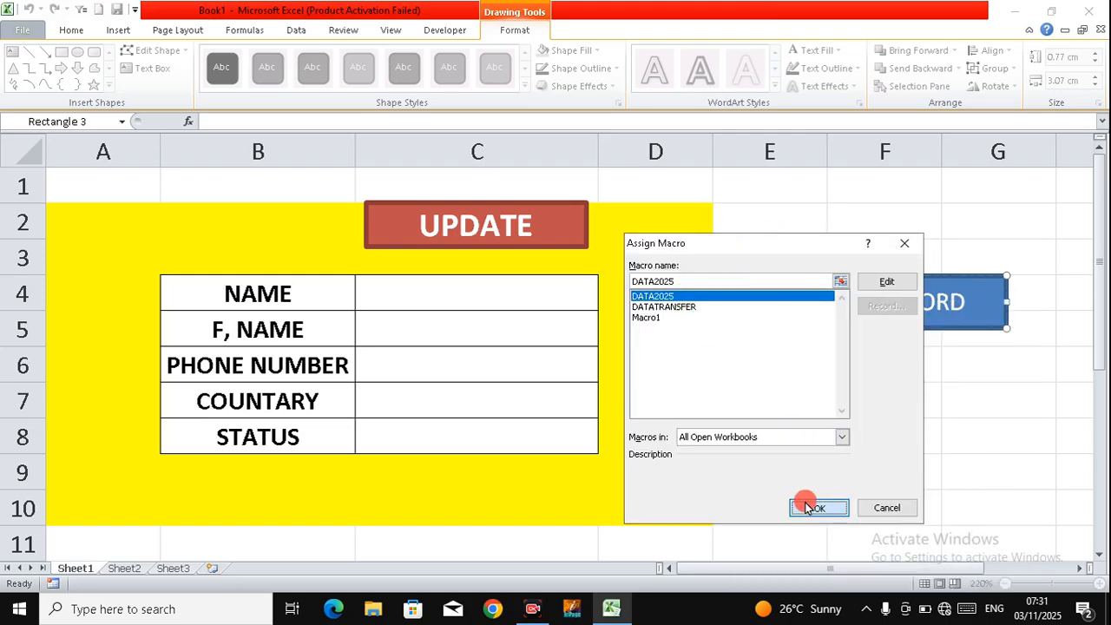
pyautogui.click(834, 423)
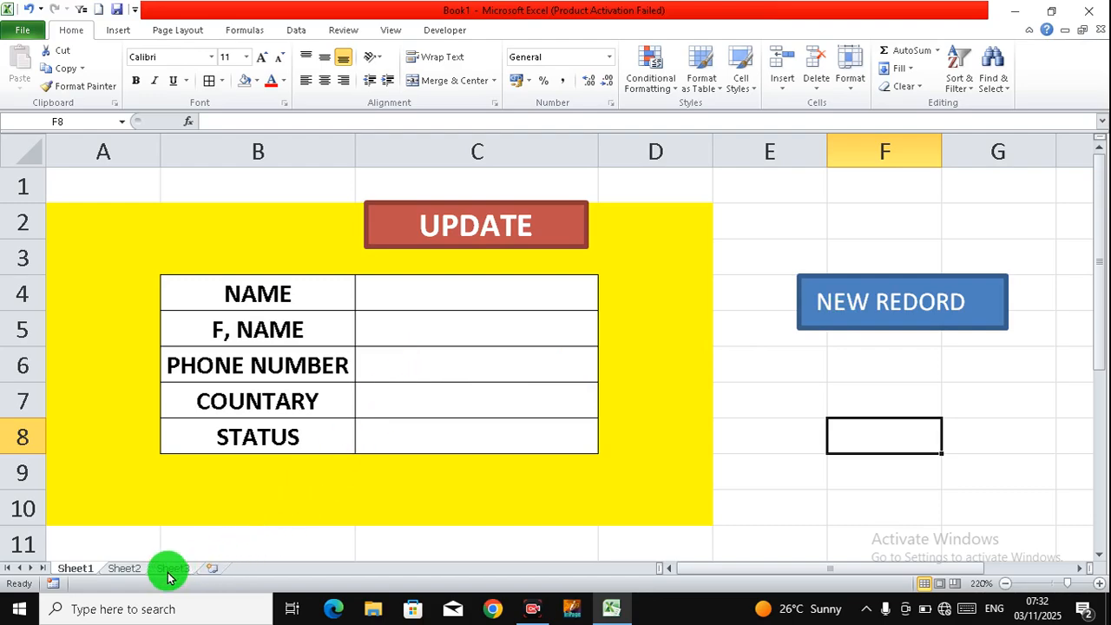
pyautogui.click(122, 570)
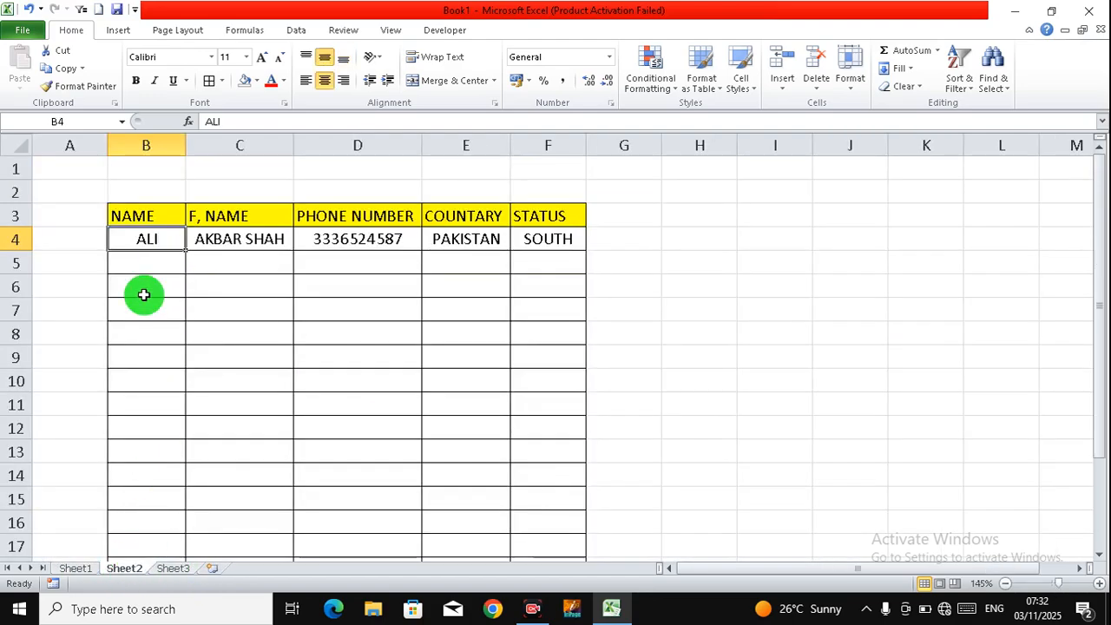
pyautogui.click(87, 571)
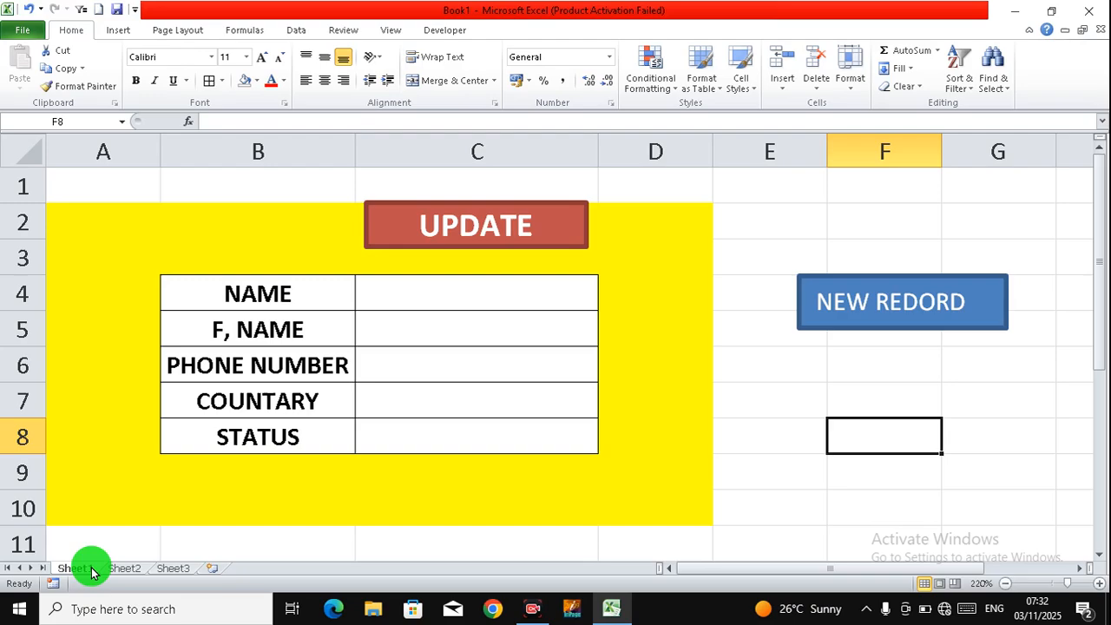
pyautogui.click(458, 296)
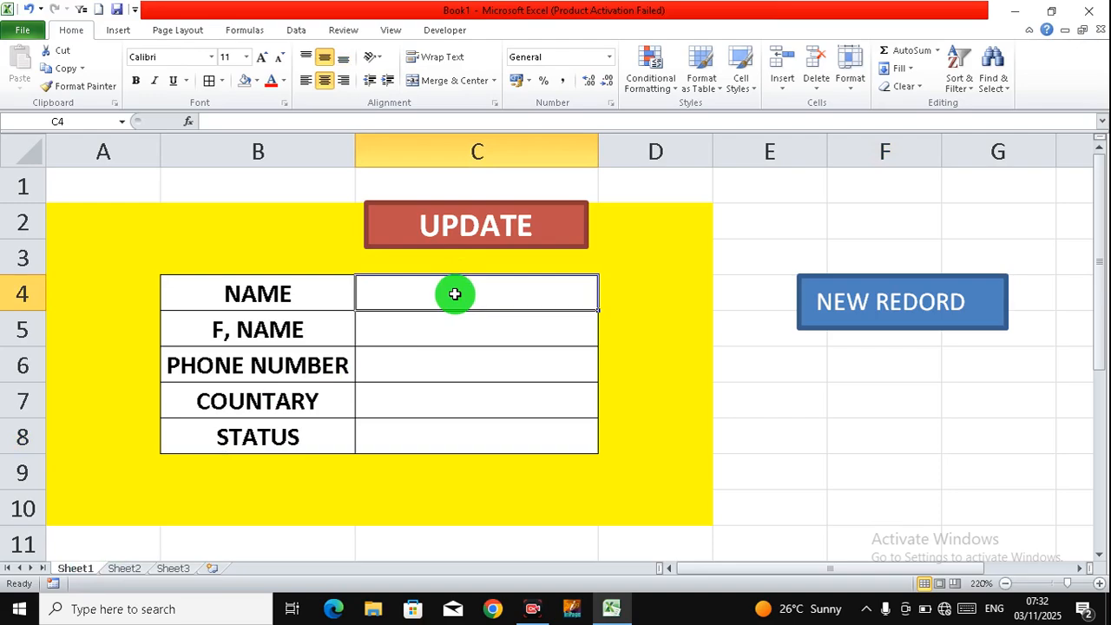
# Step: Enter the second person's name, father's name and phone number into the form
pyautogui.write('INAM')
pyautogui.press('Return')
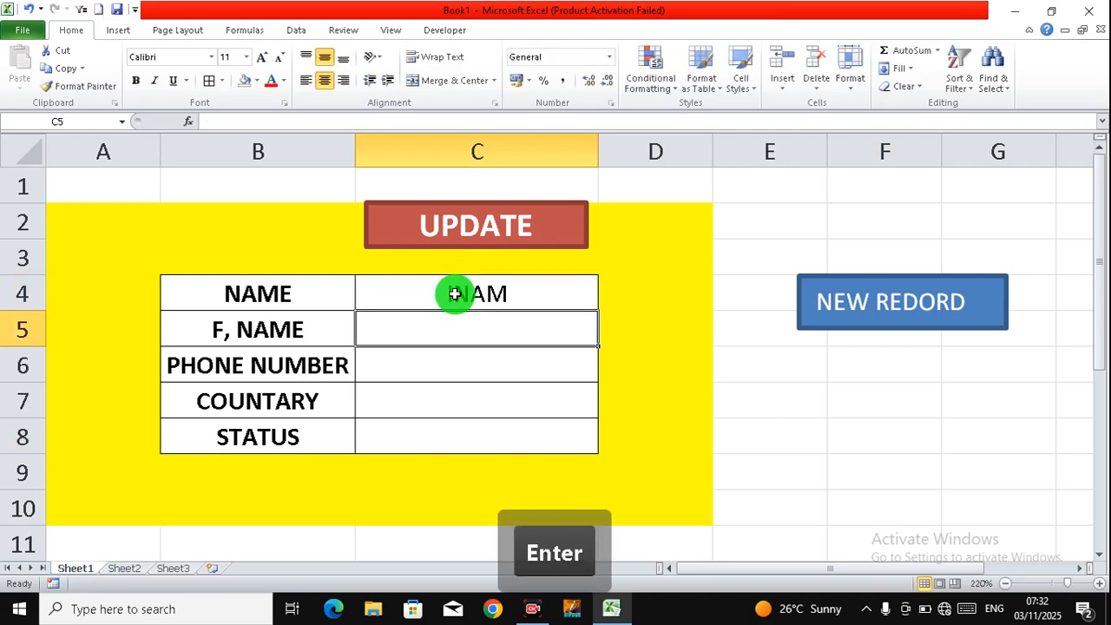
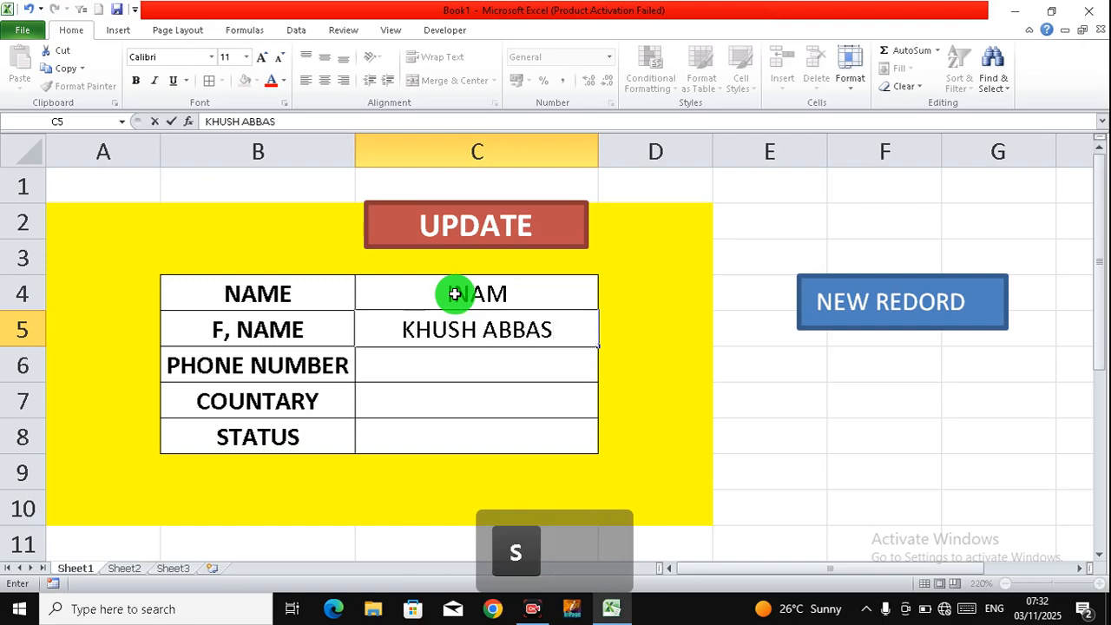
pyautogui.press('Return')
pyautogui.write('5487')
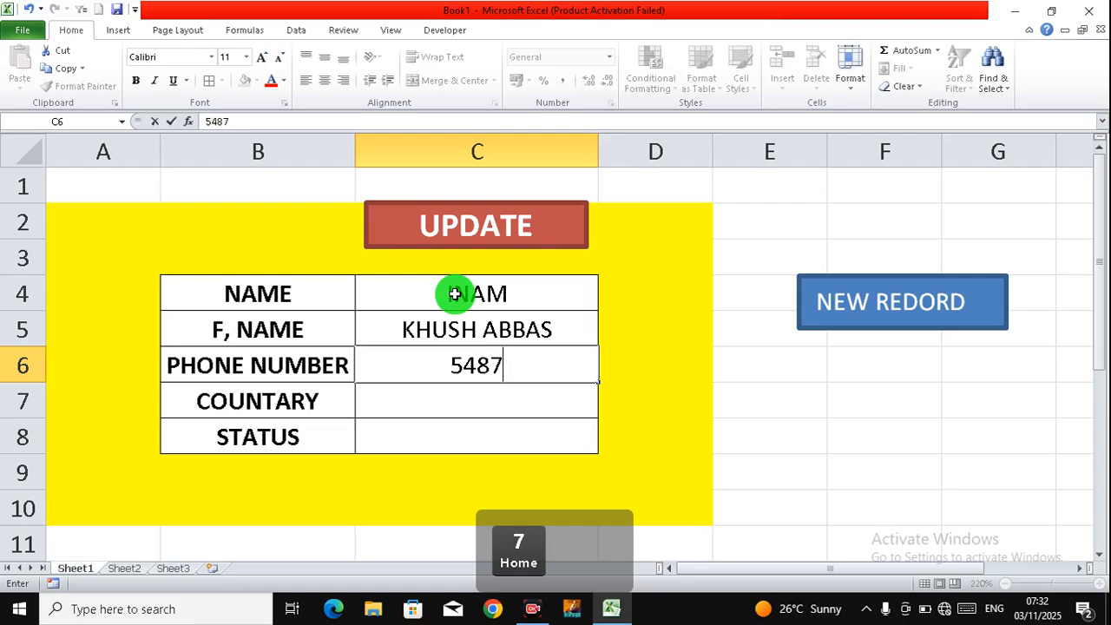
pyautogui.write('4554')
pyautogui.press('Return')
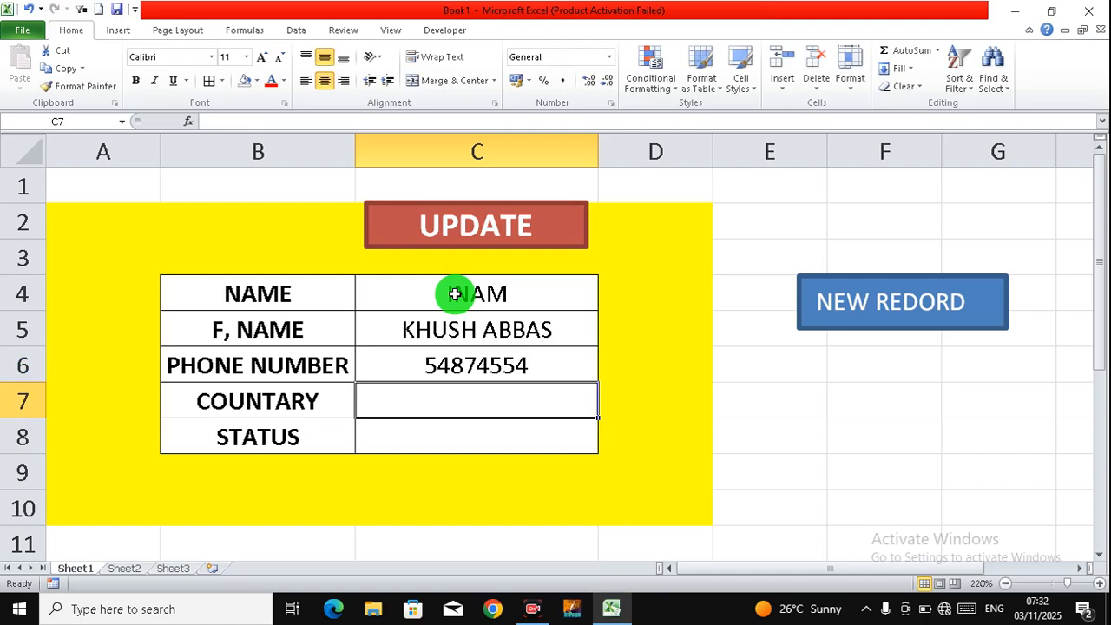
# Step: Set country WASTENDIAS and status NORTH, then submit with the NEW REDORD button
pyautogui.write('WAS')
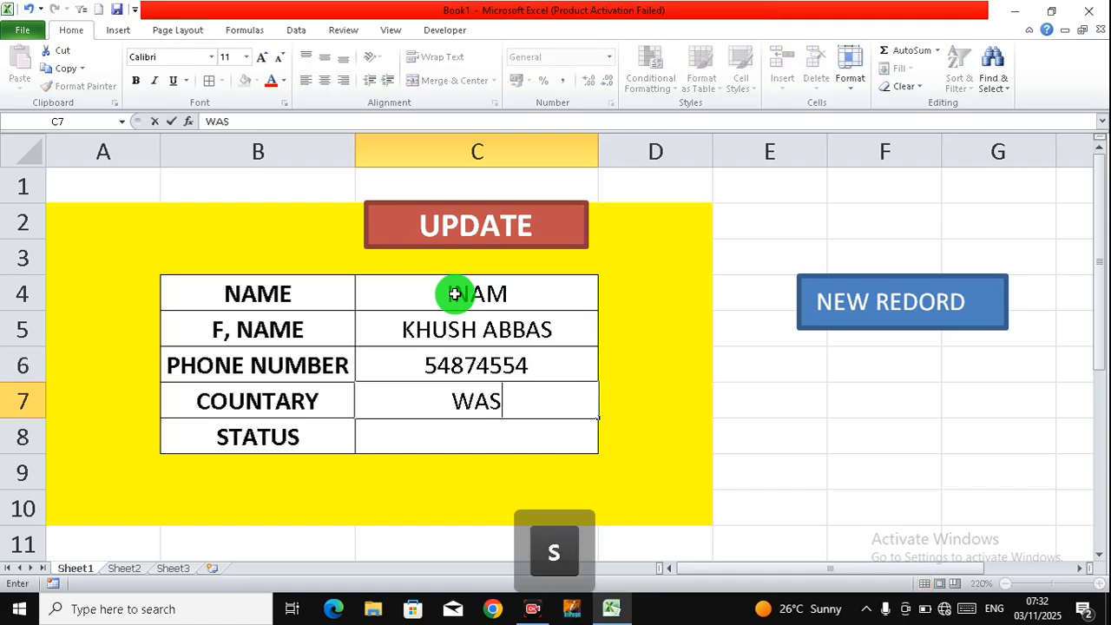
pyautogui.write('TENDI')
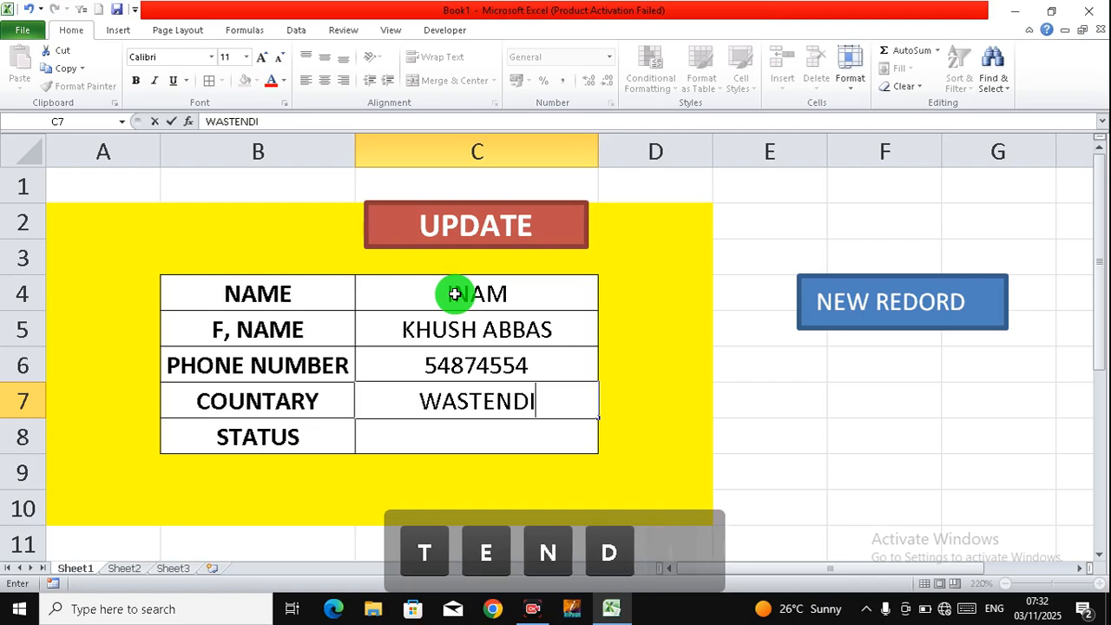
pyautogui.write('AS')
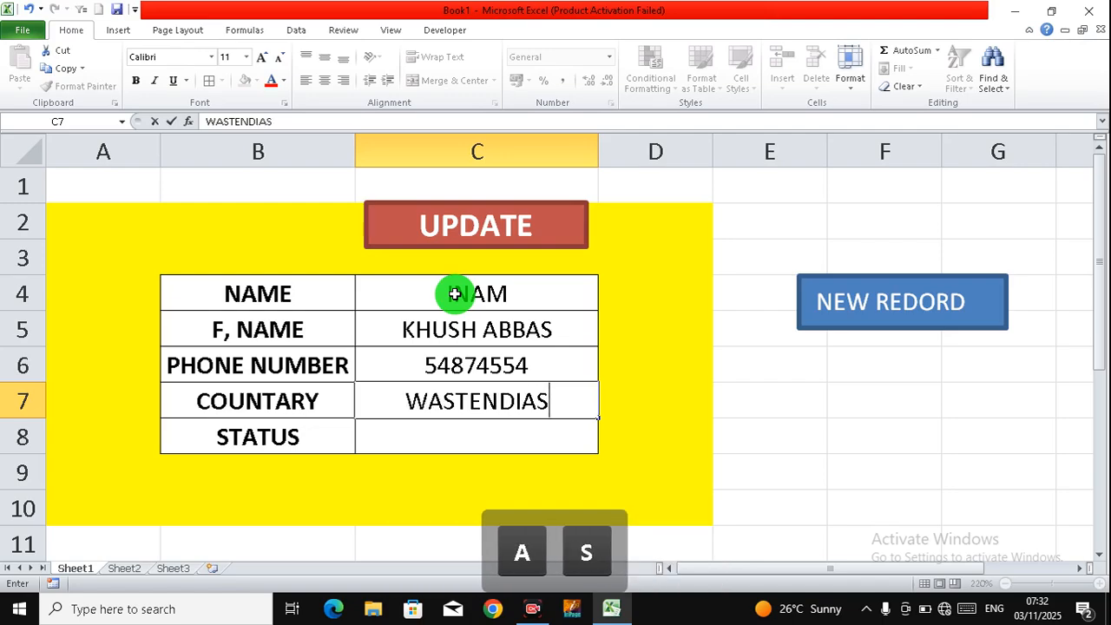
pyautogui.press('Return')
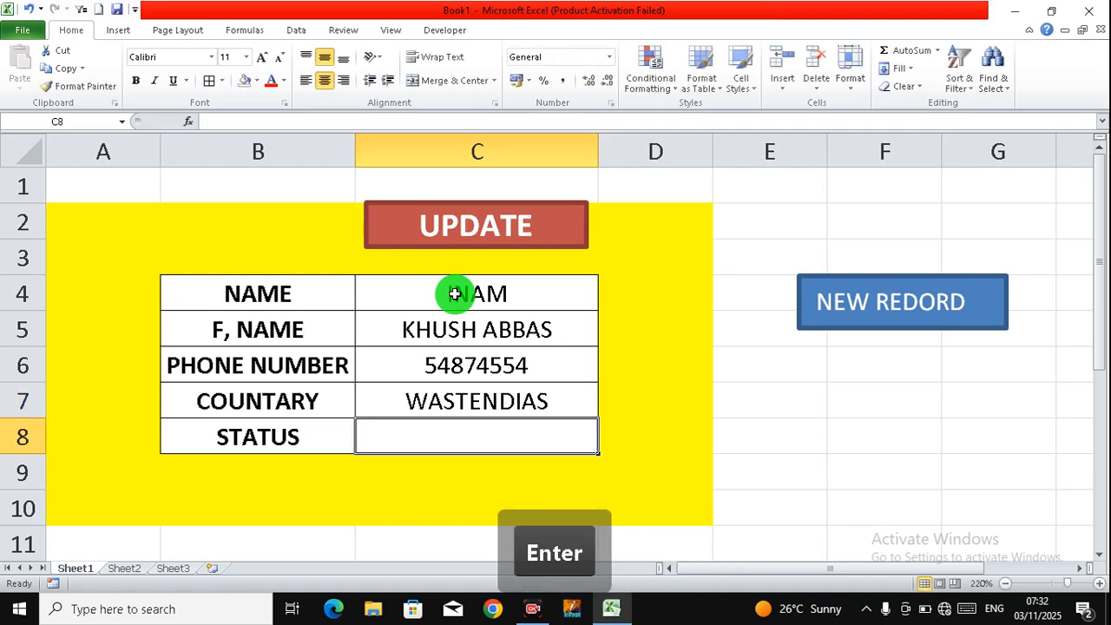
pyautogui.write('NORTH')
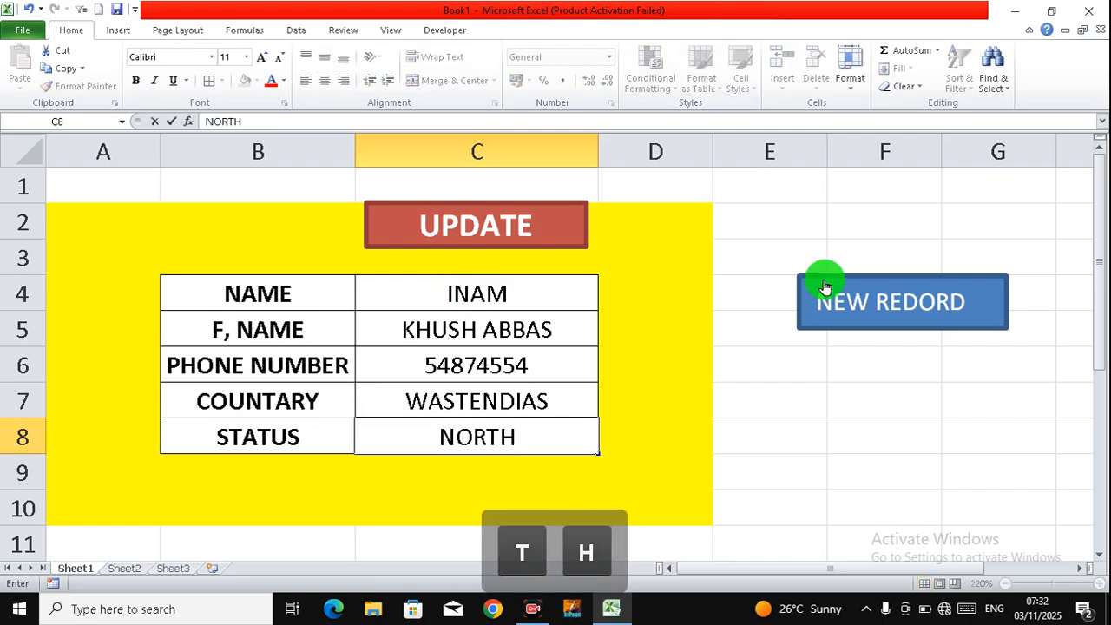
pyautogui.click(886, 305)
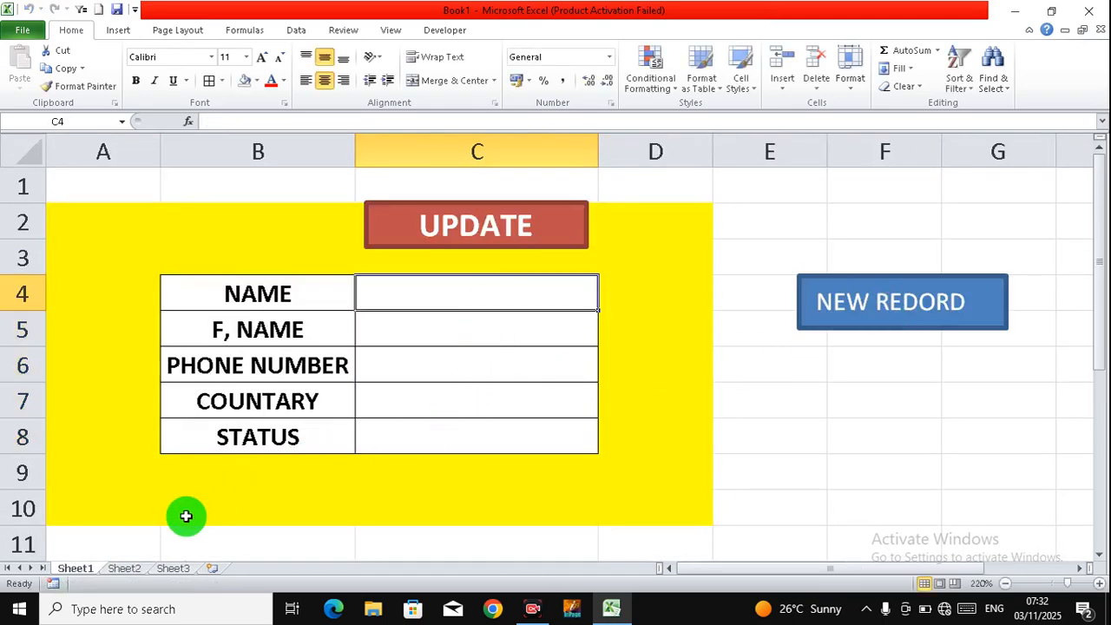
# Step: Autofit the Sheet2 COUNTARY column to fit WASTENDIAS, then return to Sheet1
pyautogui.click(125, 569)
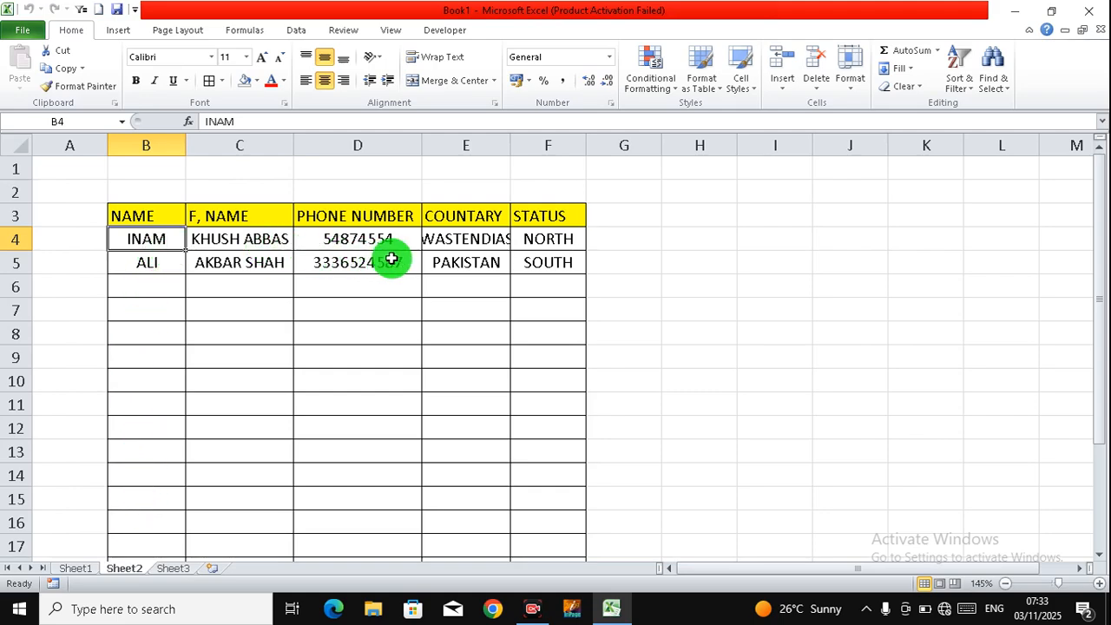
pyautogui.doubleClick(511, 145)
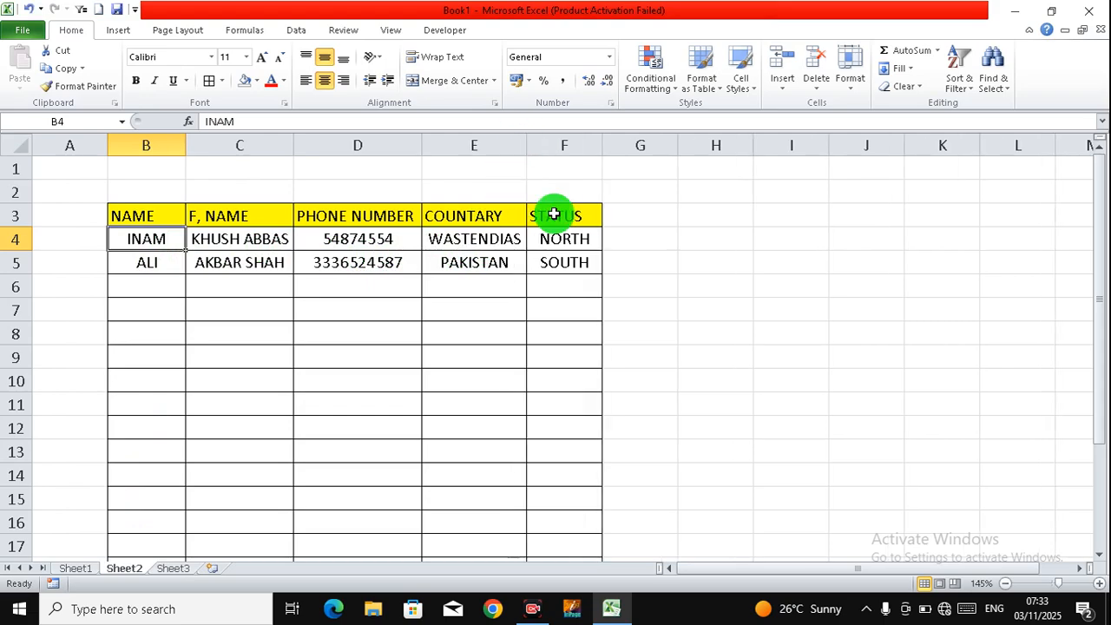
pyautogui.click(77, 568)
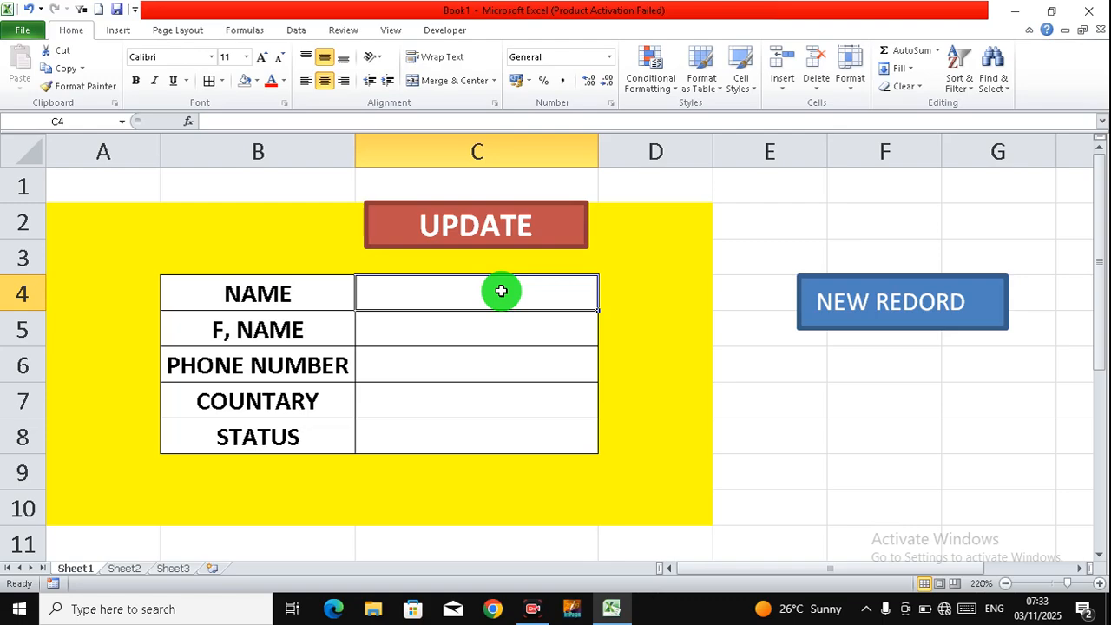
# Step: Enter the third person's name, father's name, phone, country INDIA and status SOUTH, then submit
pyautogui.write('UMAR')
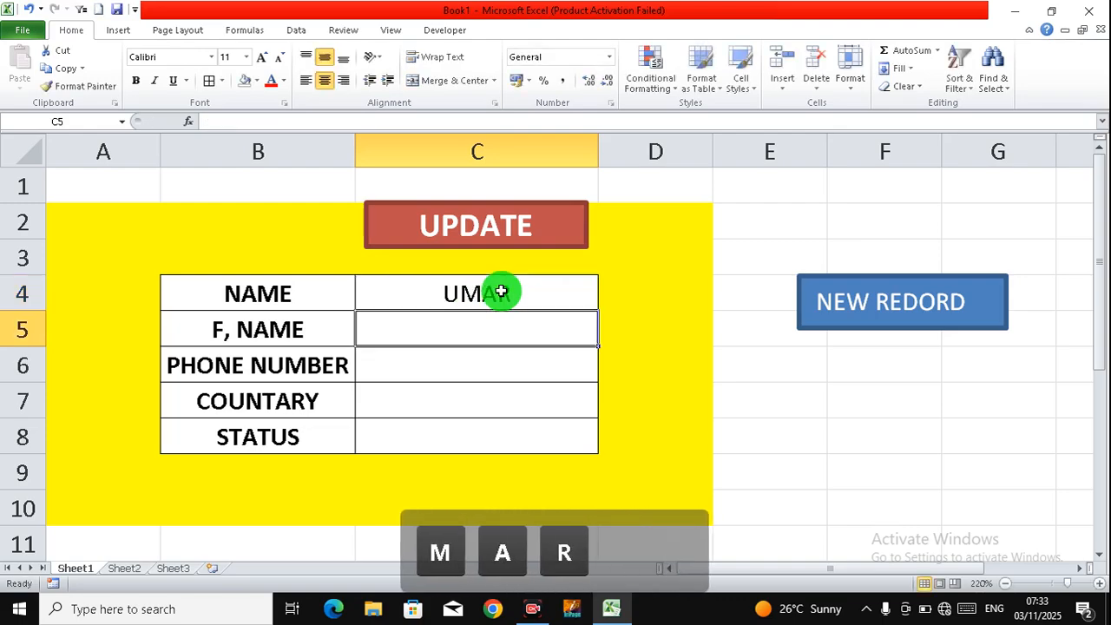
pyautogui.press('Return')
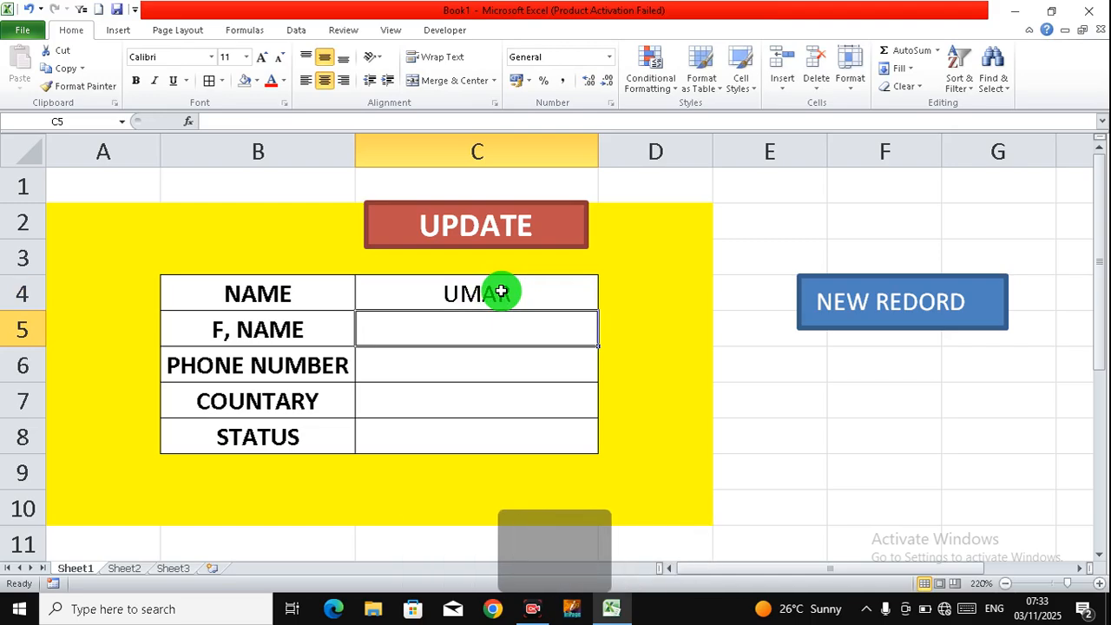
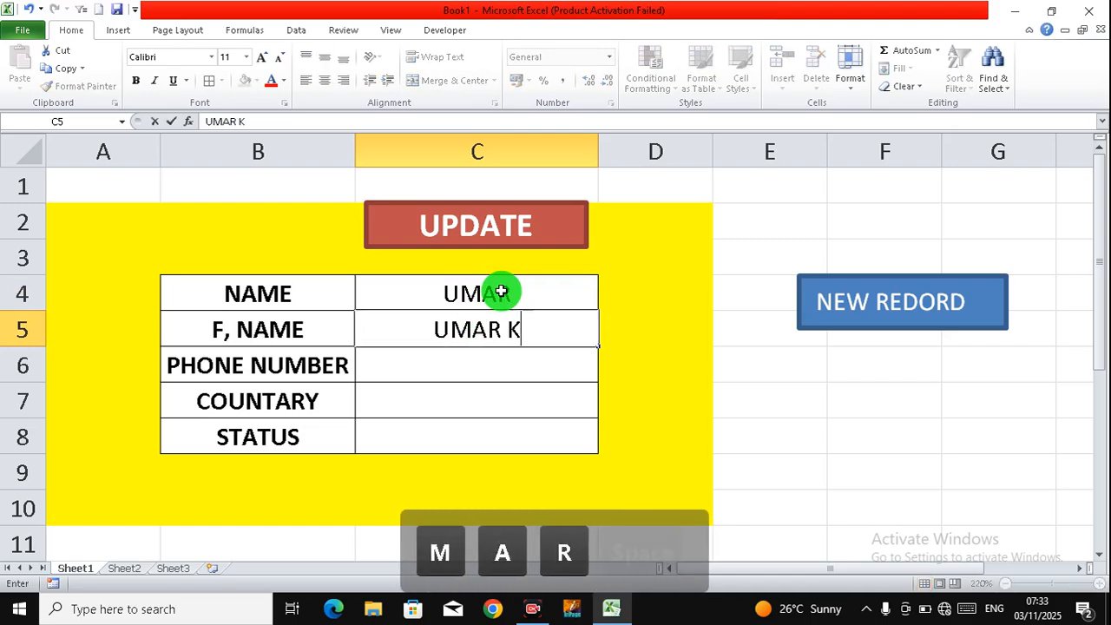
pyautogui.press('Return')
pyautogui.write('454455')
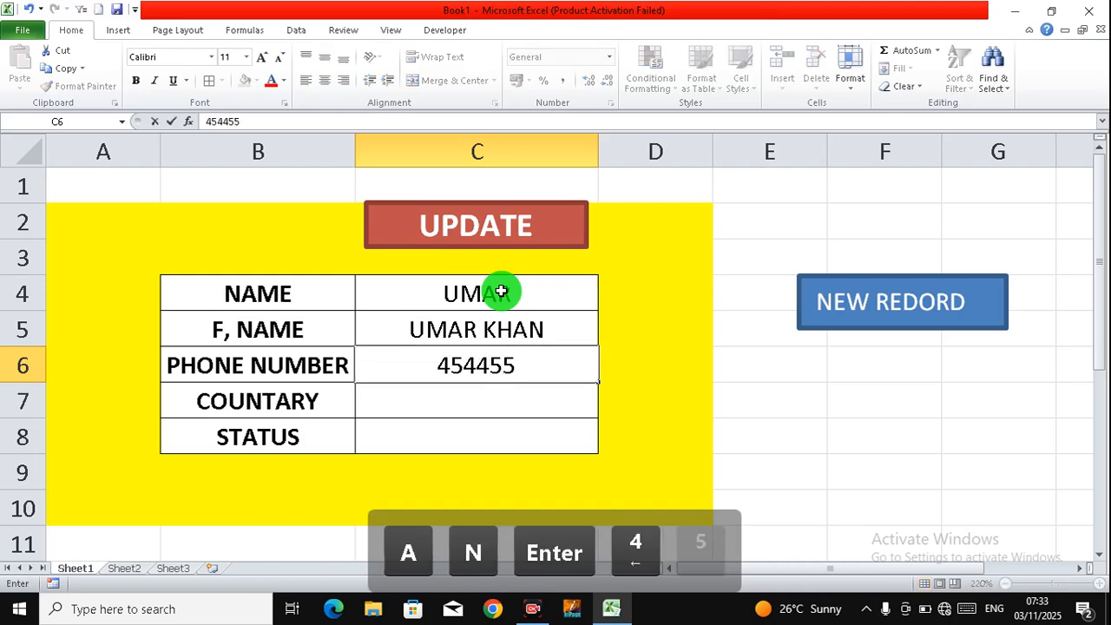
pyautogui.press('Return')
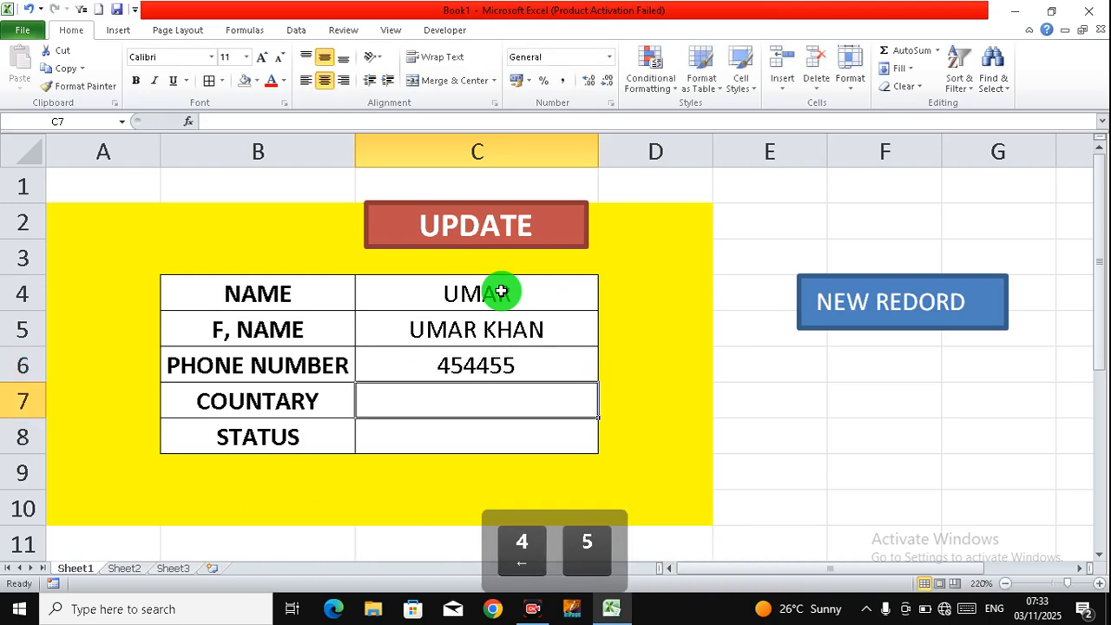
pyautogui.write('INDIA')
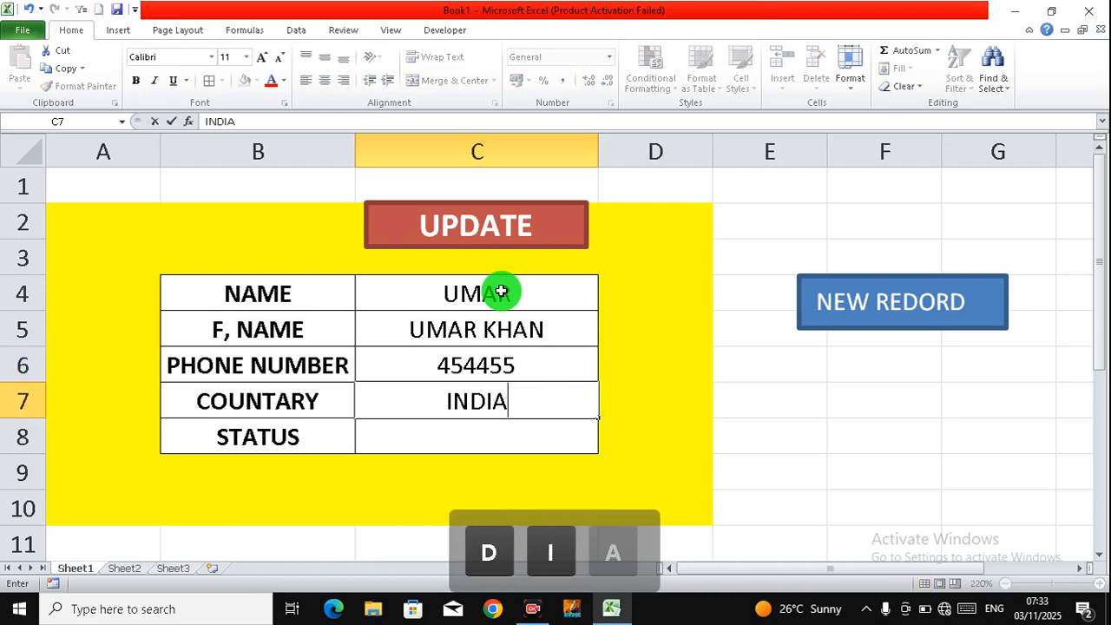
pyautogui.press('Return')
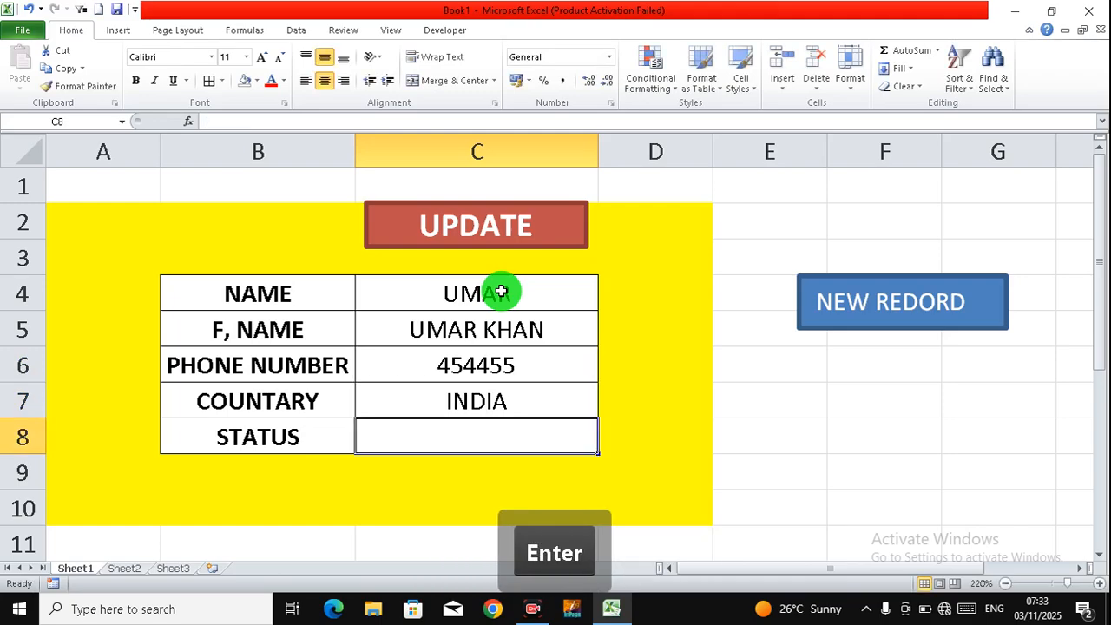
pyautogui.write('SOU')
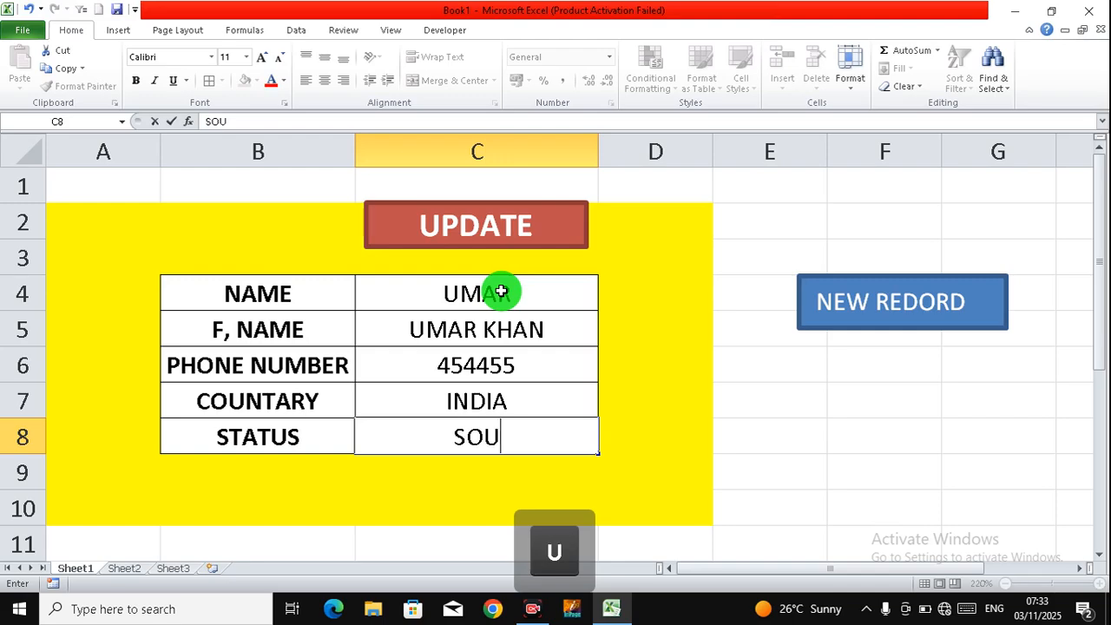
pyautogui.write('TH')
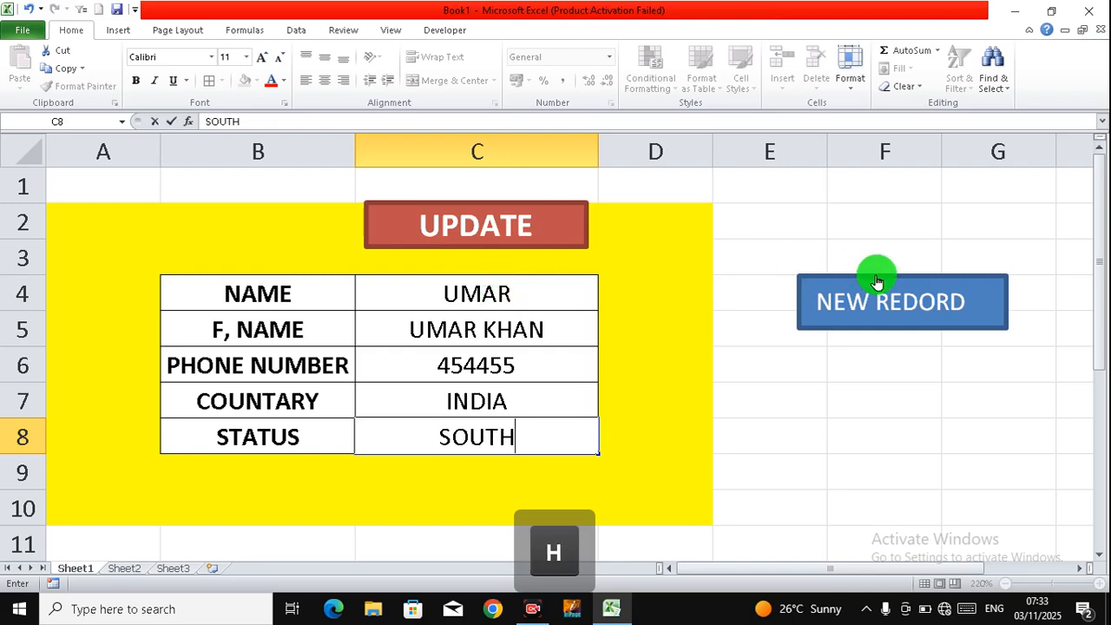
pyautogui.click(892, 304)
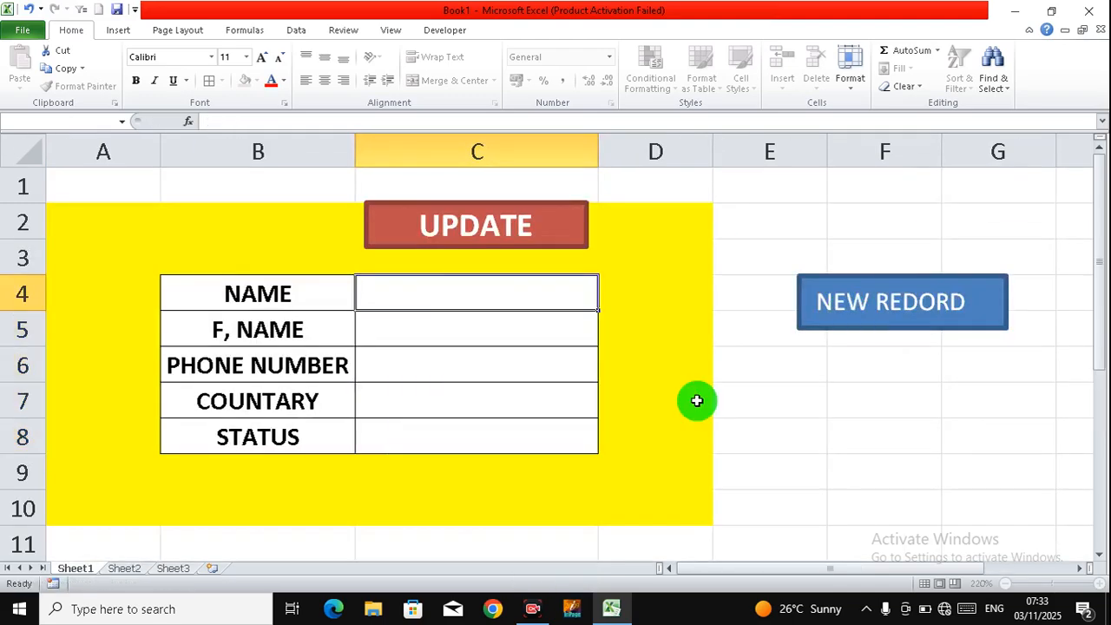
# Step: On Sheet2, inspect cells B4–F4 to confirm the INDIA / SOUTH record is on top
pyautogui.click(132, 578)
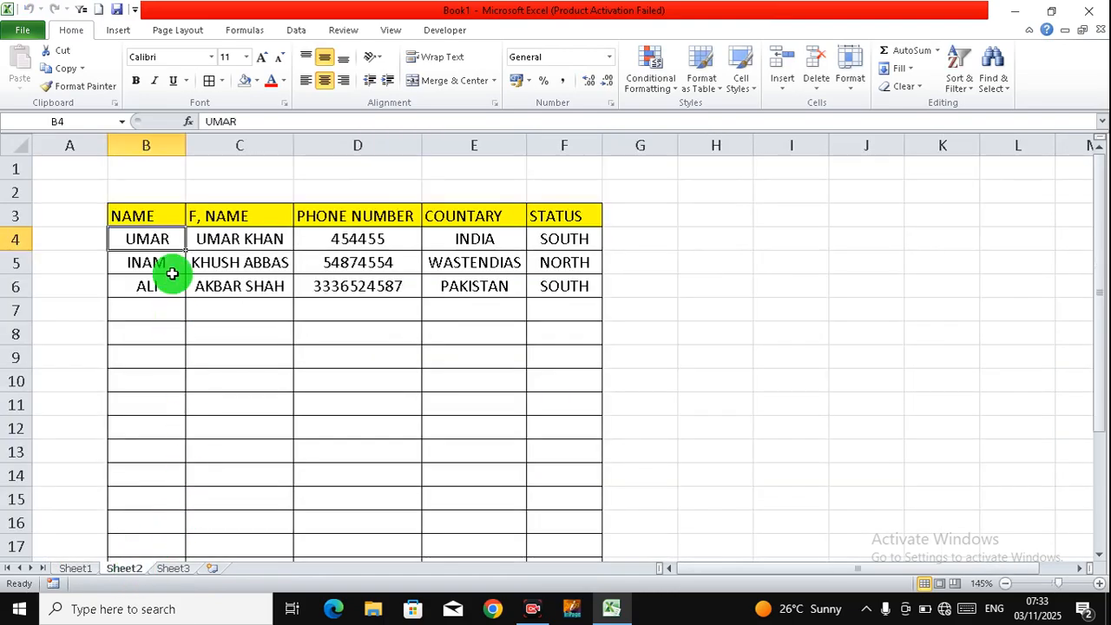
pyautogui.click(222, 240)
pyautogui.click(341, 242)
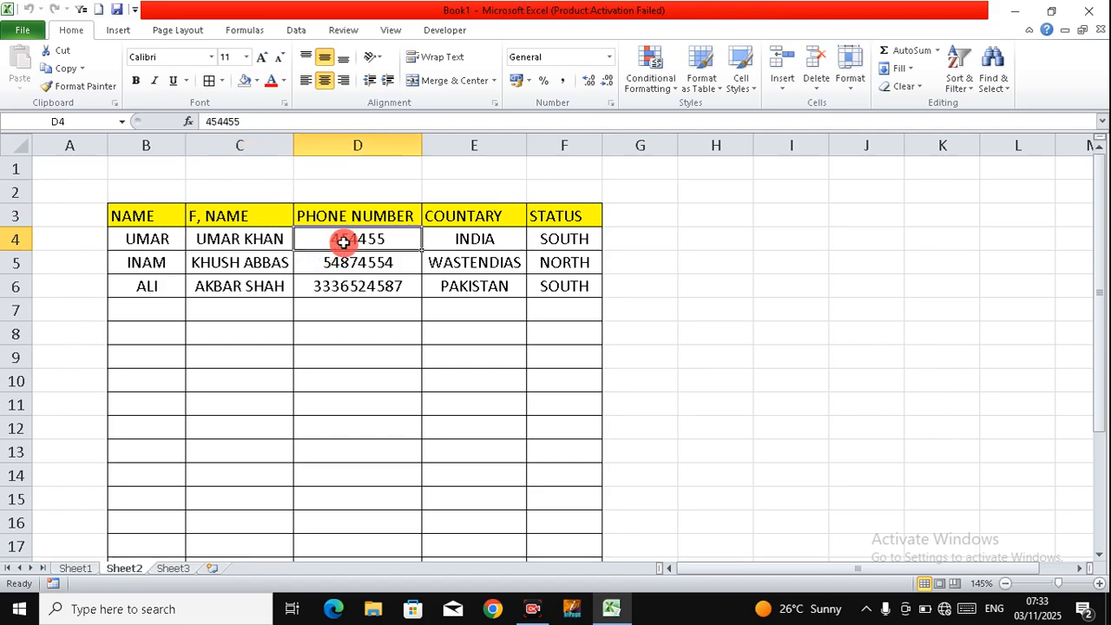
pyautogui.click(497, 242)
pyautogui.click(556, 239)
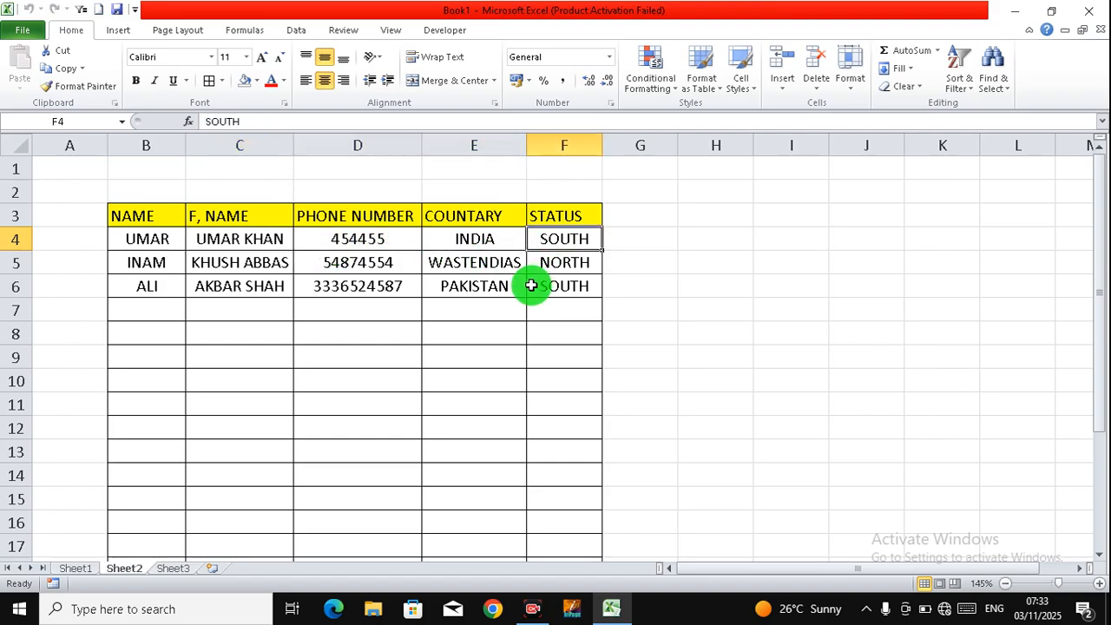